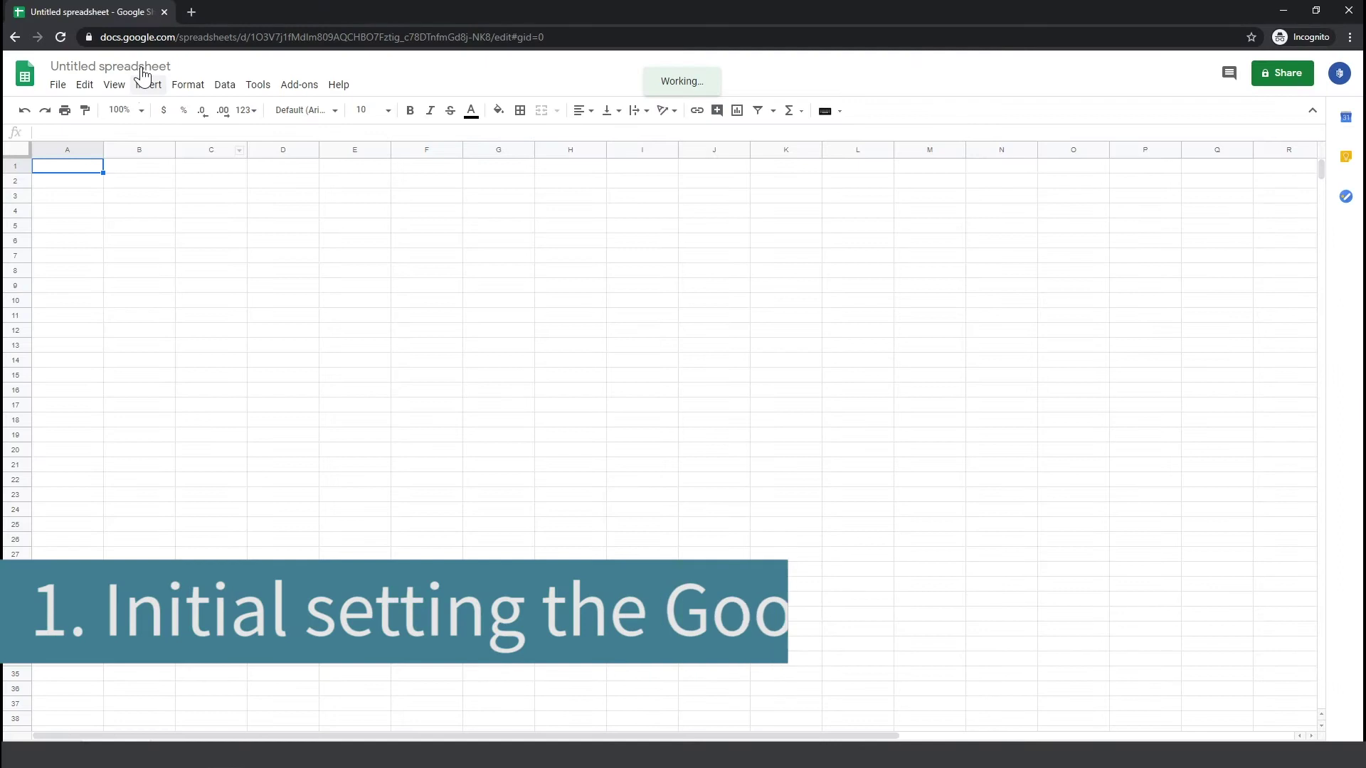
Step: Rename the untitled spreadsheet to Cds_Project
click(141, 68)
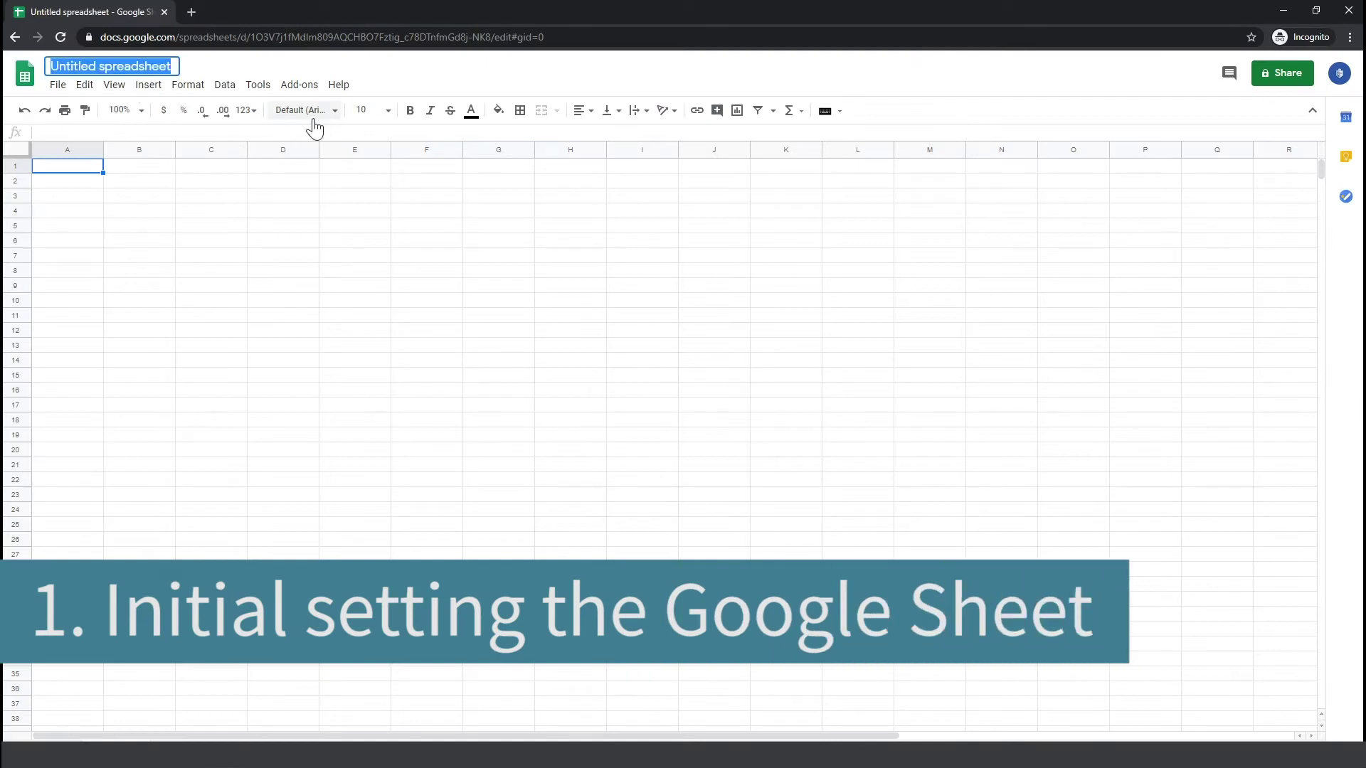
text(Cds)
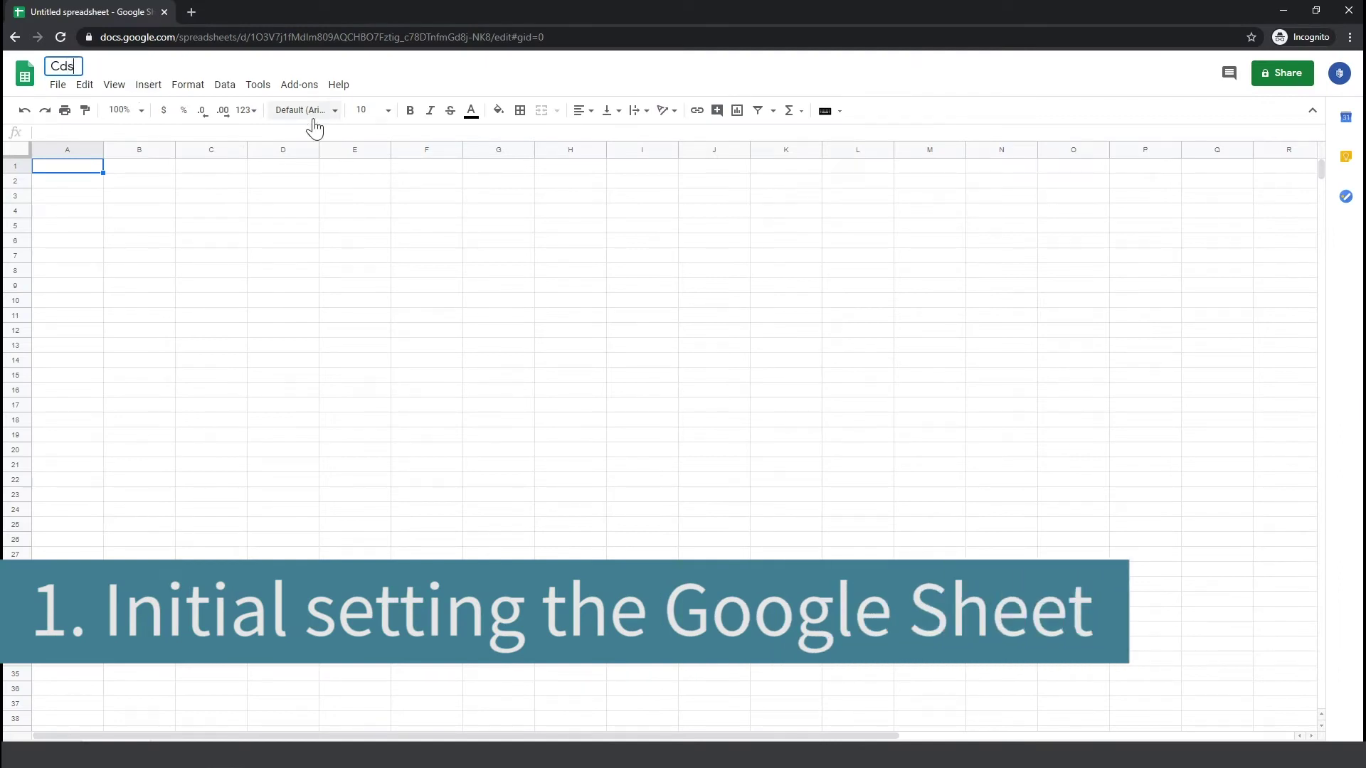
text(_Produ)
key(BackSpace)
key(BackSpace)
text(jec)
key(Return)
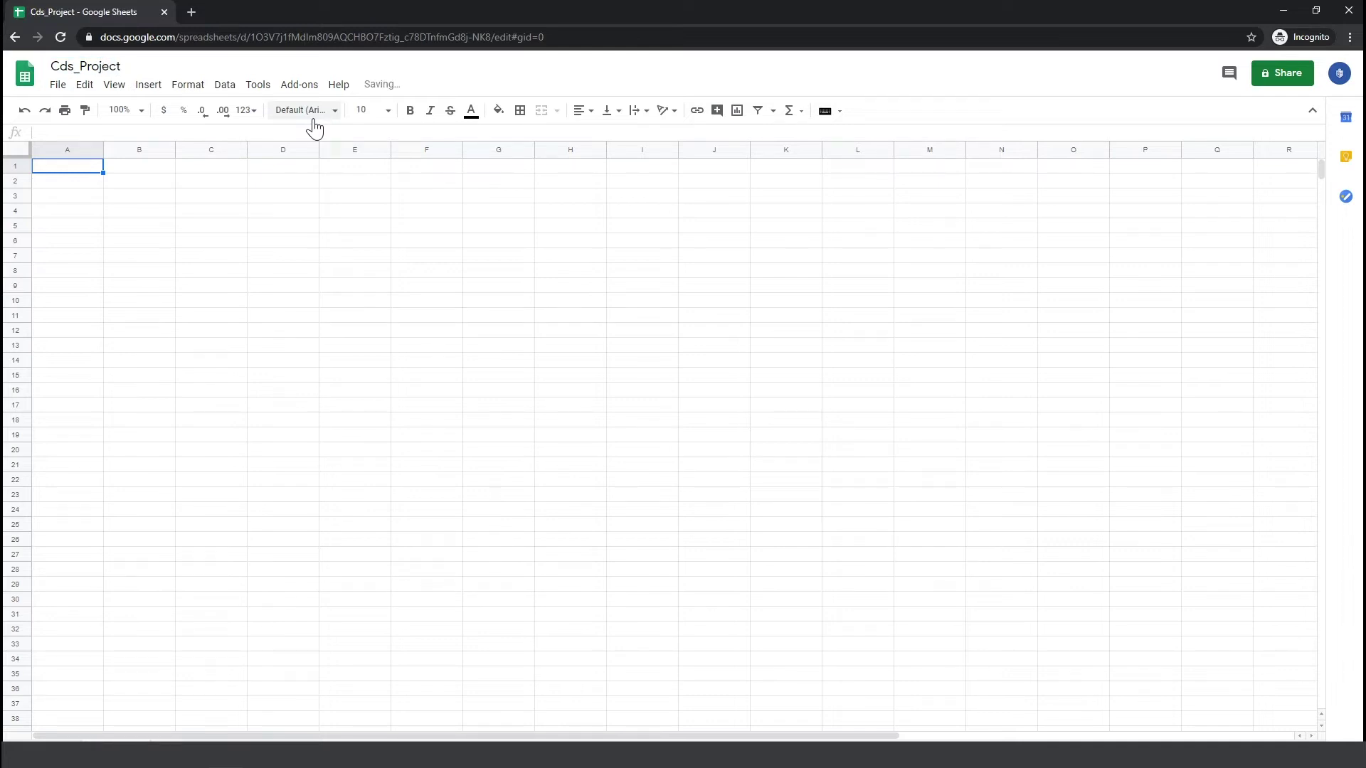
Step: Add headers Time in A1 and CDS in B1, then start a new Apps Script project
text(T)
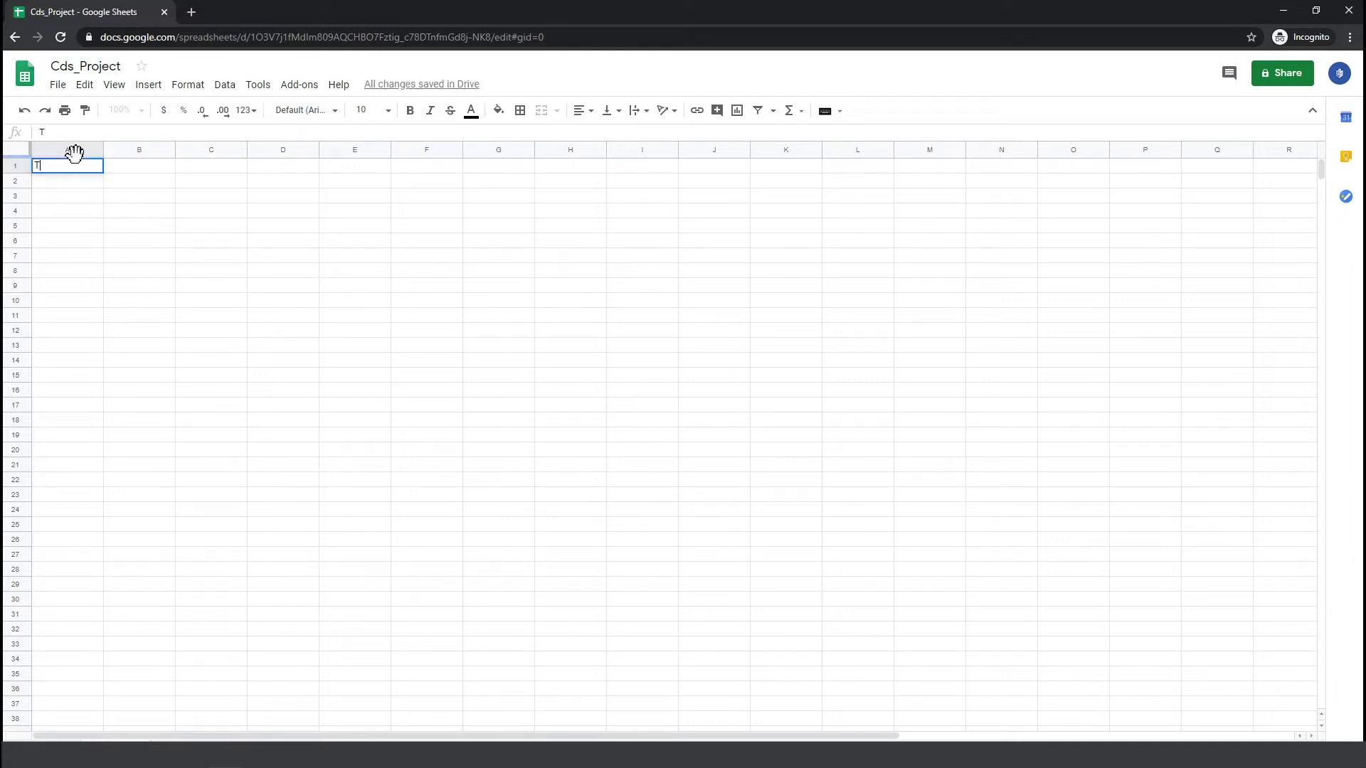
key(Tab)
key(Tab)
key(shift+Tab)
text(CDS)
click(145, 182)
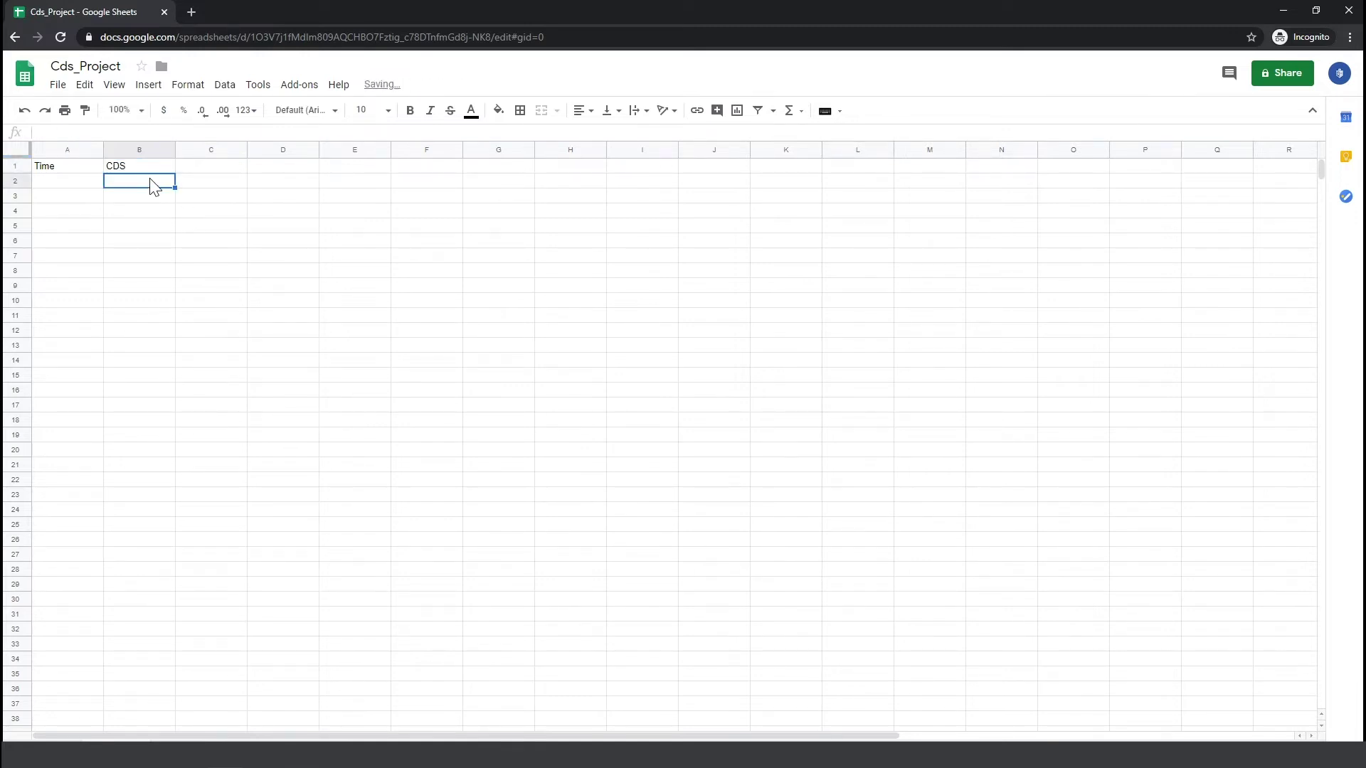
click(261, 86)
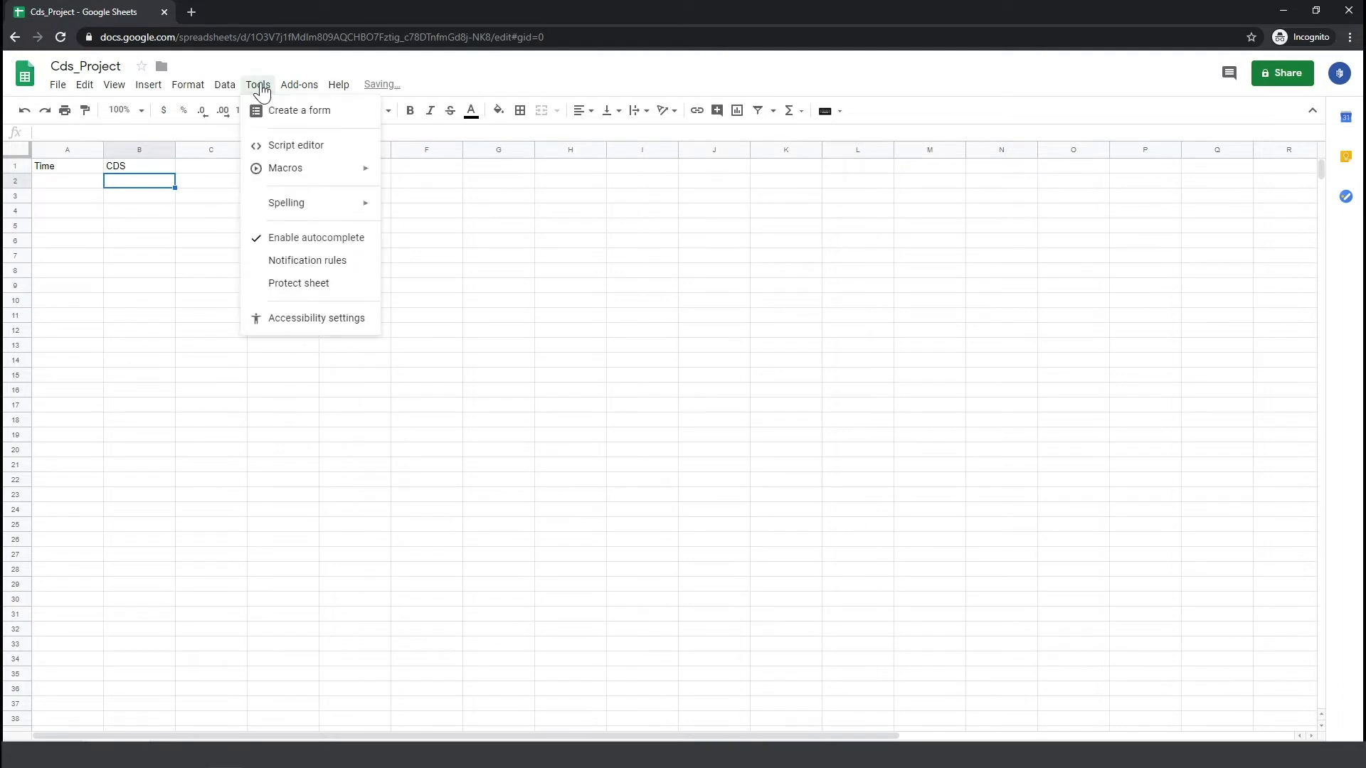
click(294, 147)
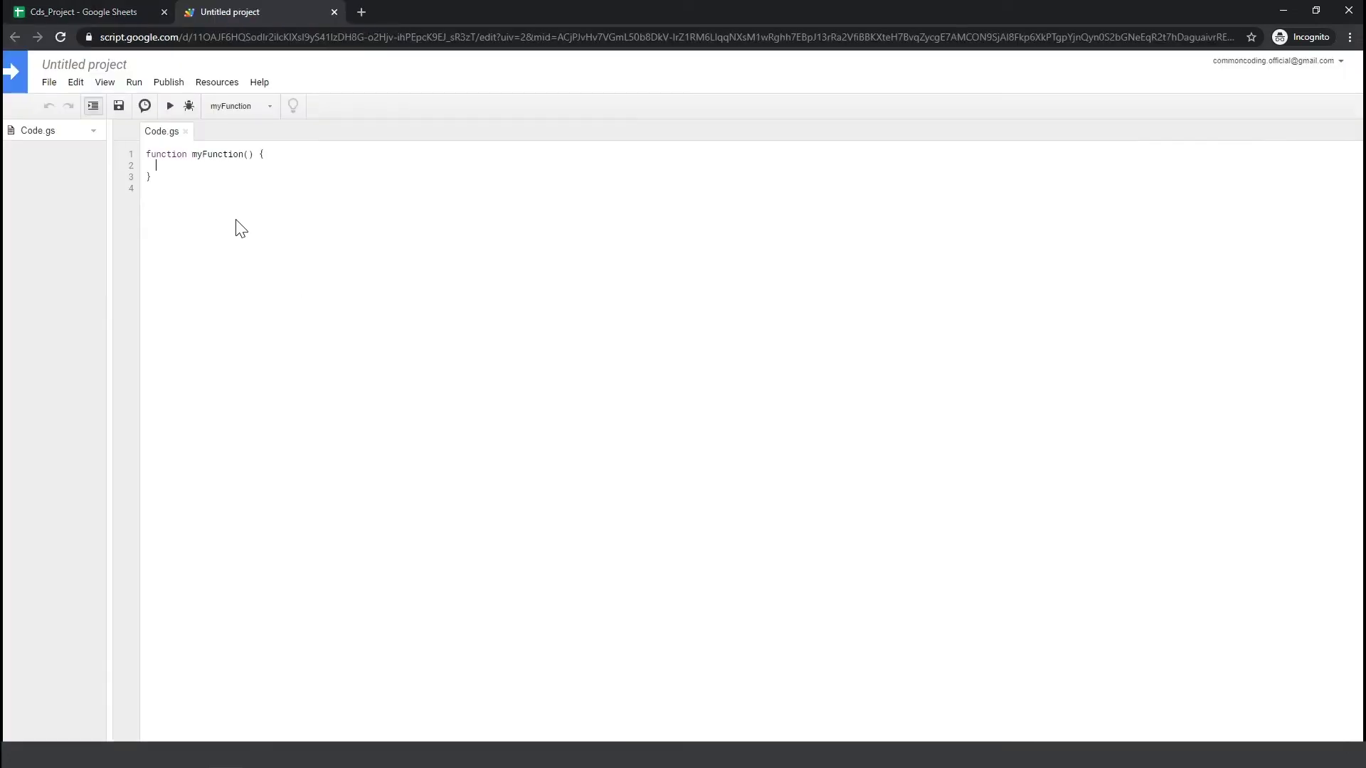
Step: Load the Cds_Spreadsheet folder on GitHub and open Cds_Spreadsheet_Webapp.txt
click(362, 12)
text(https://github.com/commoncoding/project/tree/master/Cds_Spreadsheet)
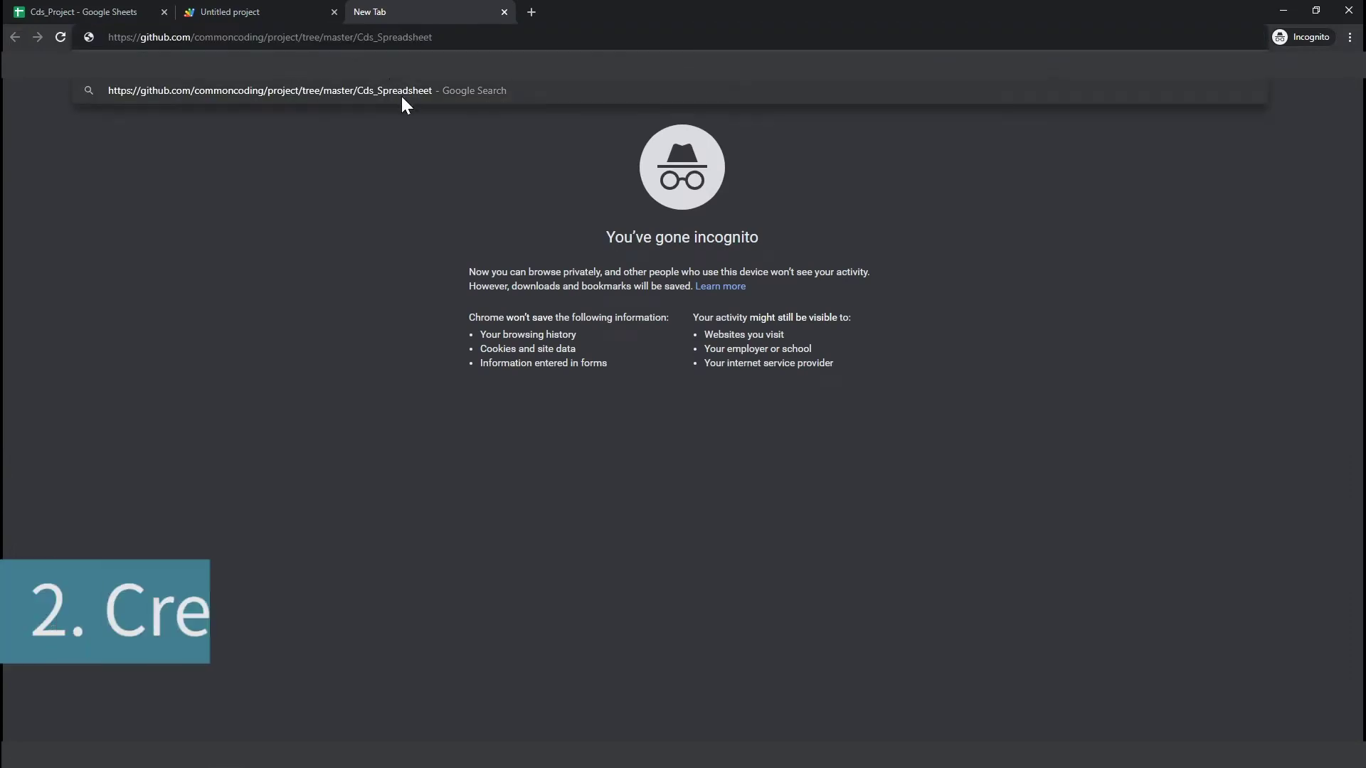
key(Return)
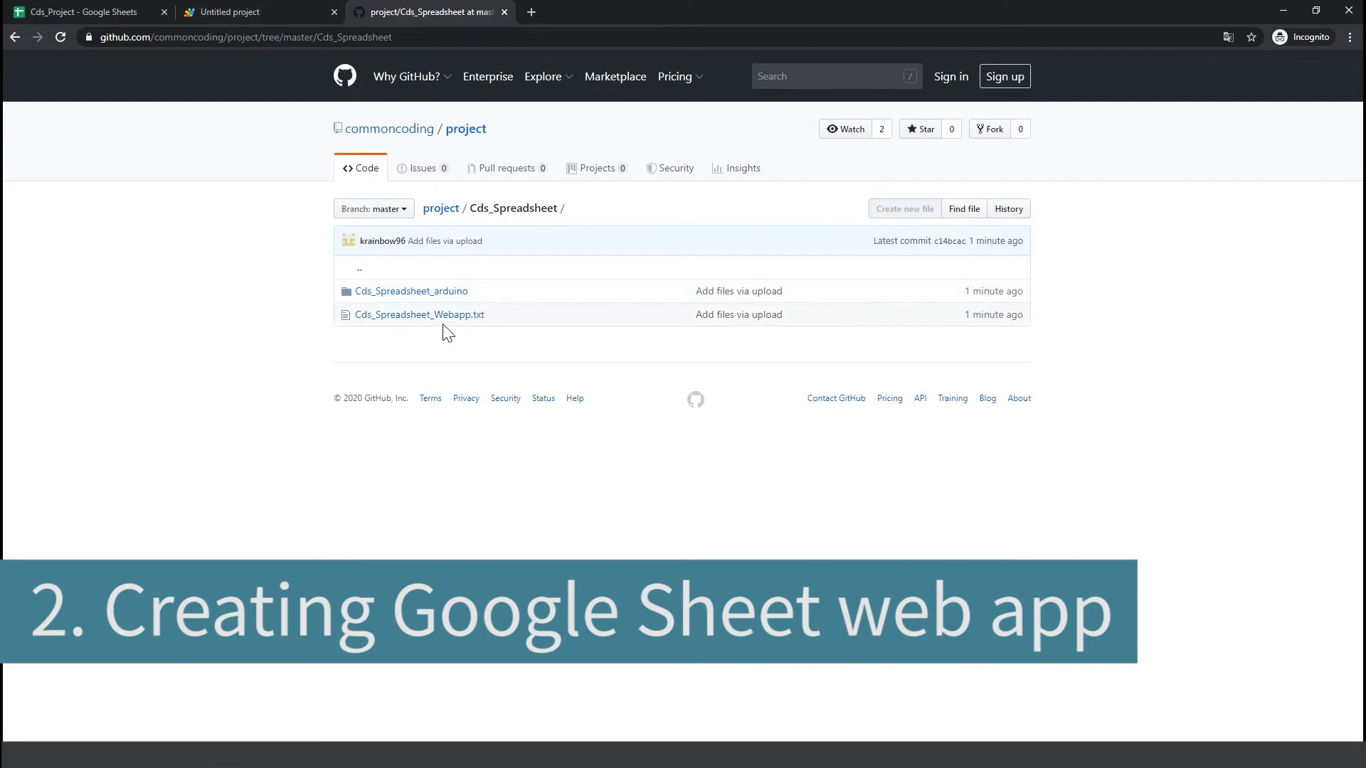
drag(354, 315, 476, 320)
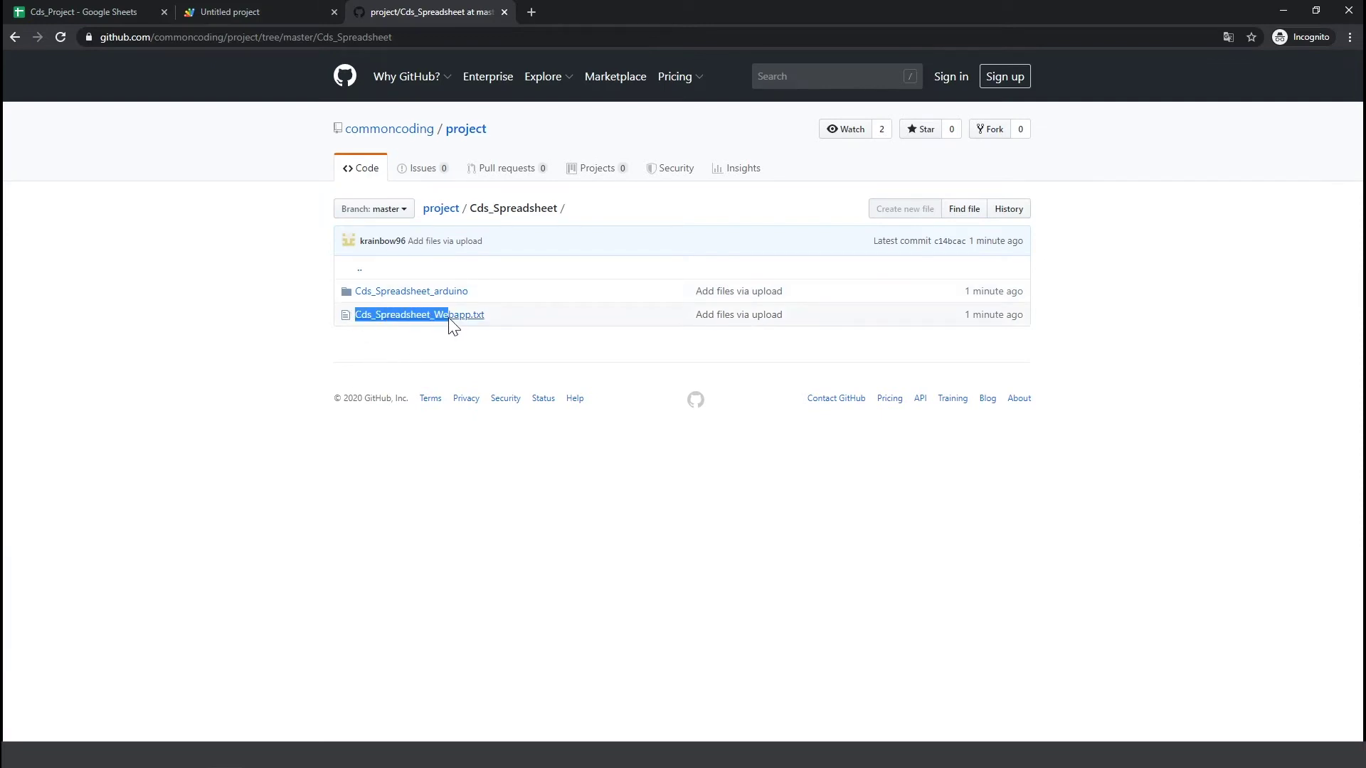
click(464, 338)
click(447, 318)
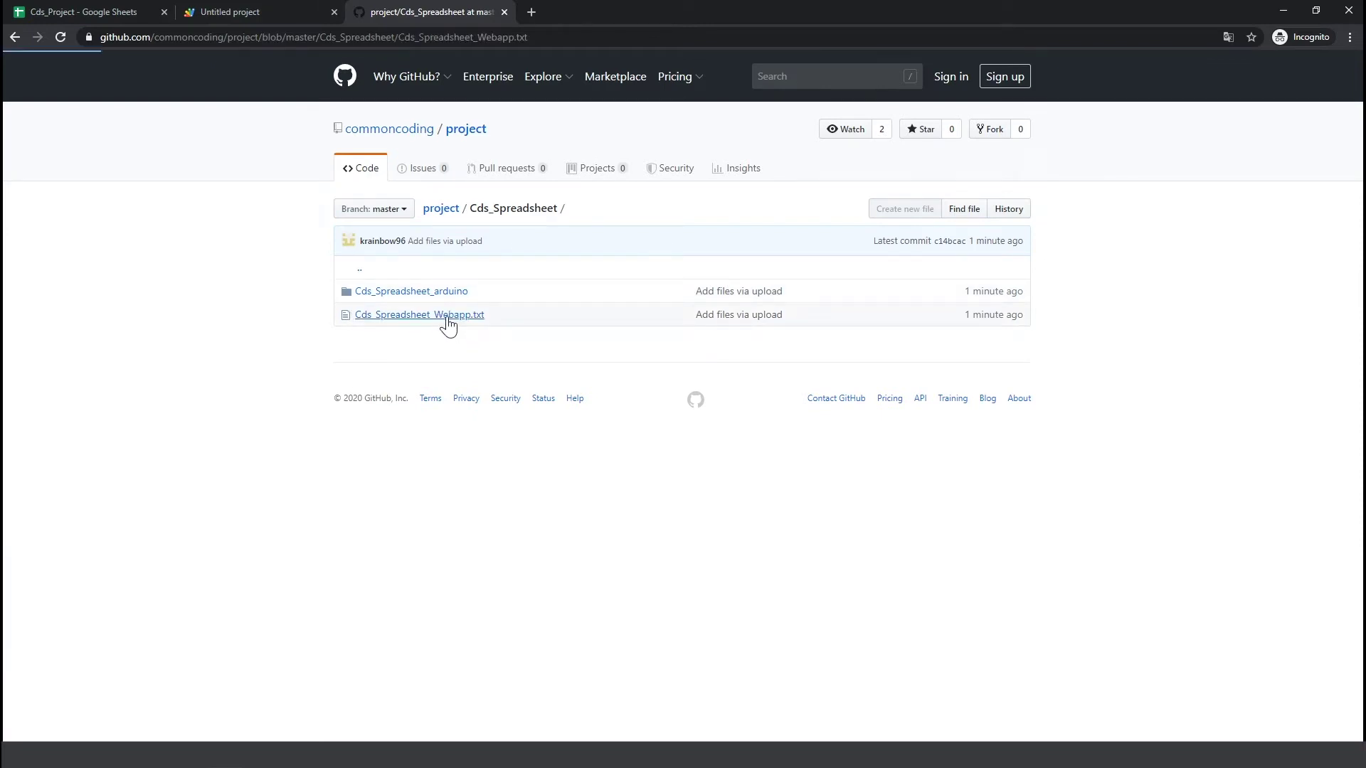
Step: Select all 67 lines of the web app script and copy them
scroll(244, 475, down, 3)
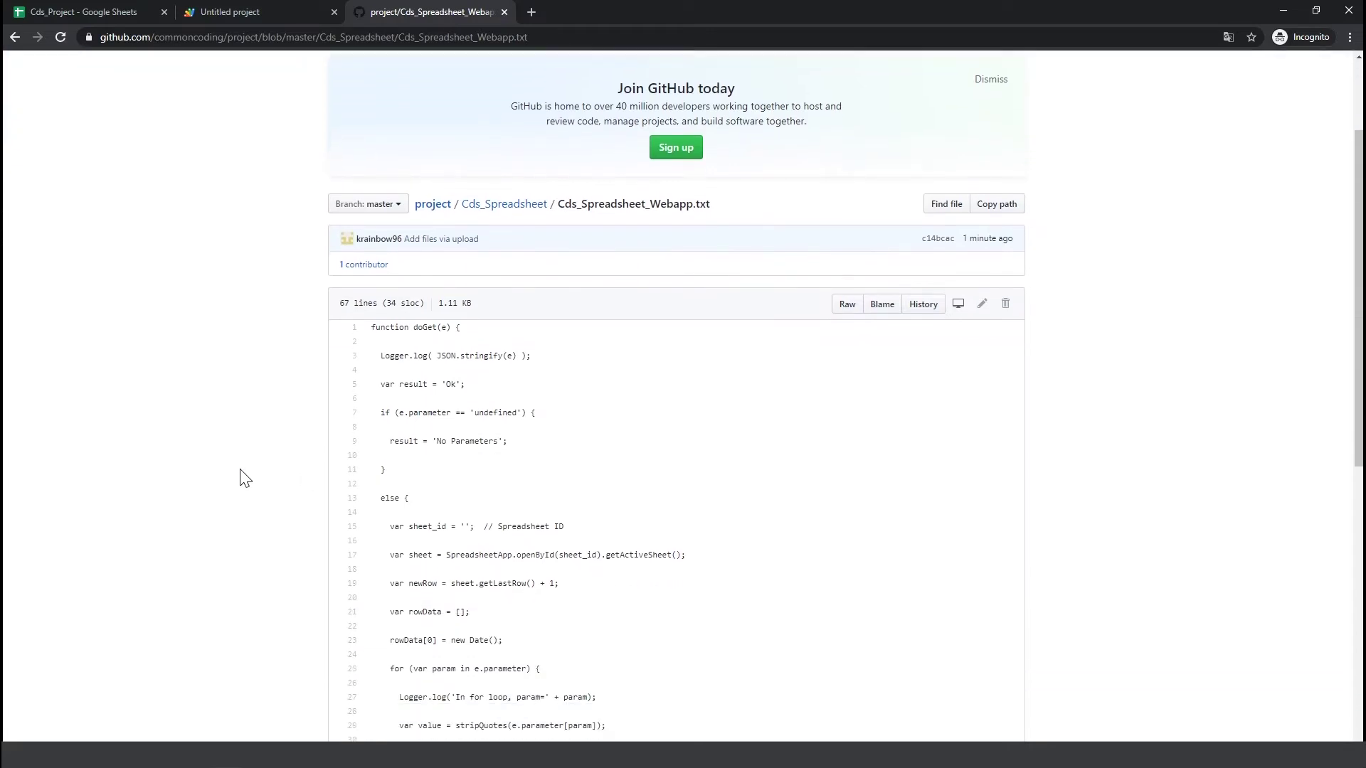
drag(371, 258, 491, 623)
scroll(397, 405, down, 3)
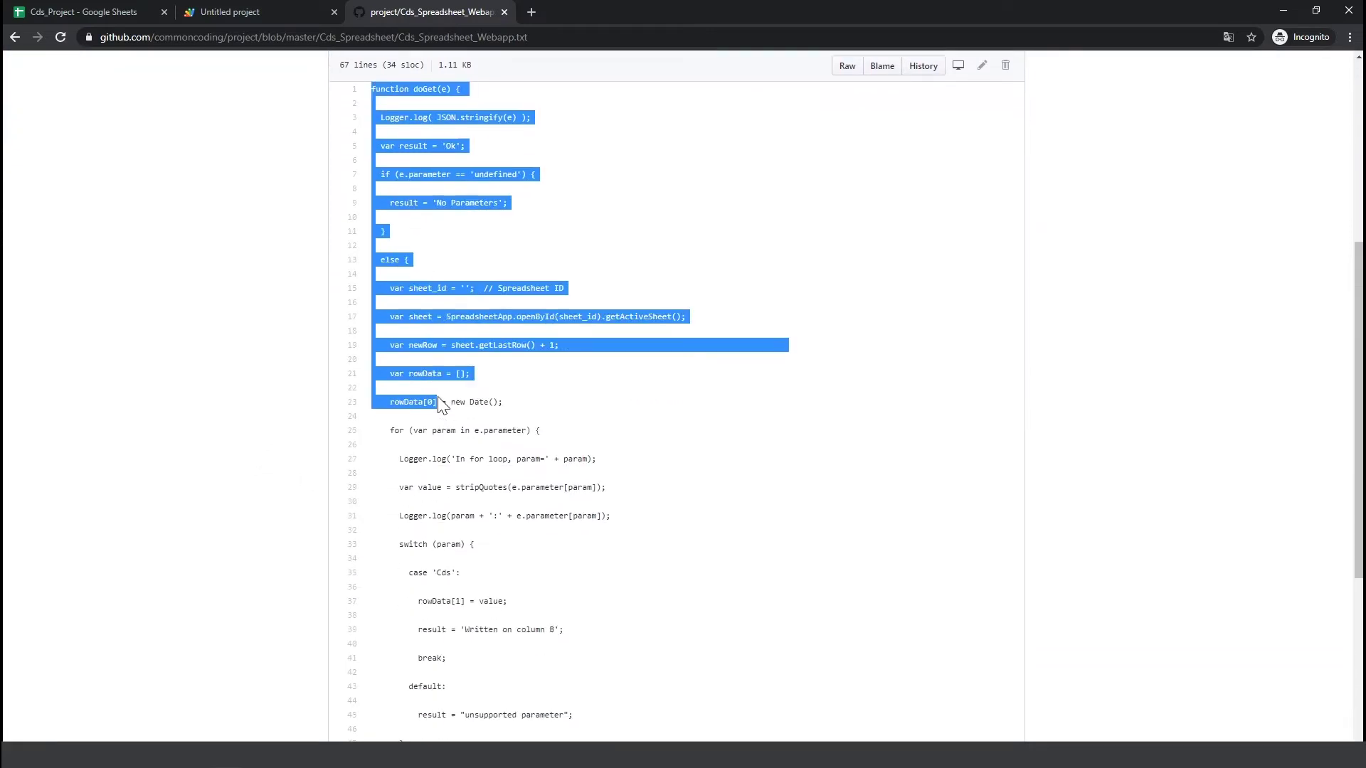
scroll(497, 673, down, 5)
mouse_move(491, 623)
mouse_down()
mouse_move(502, 685)
mouse_move(471, 651)
mouse_up()
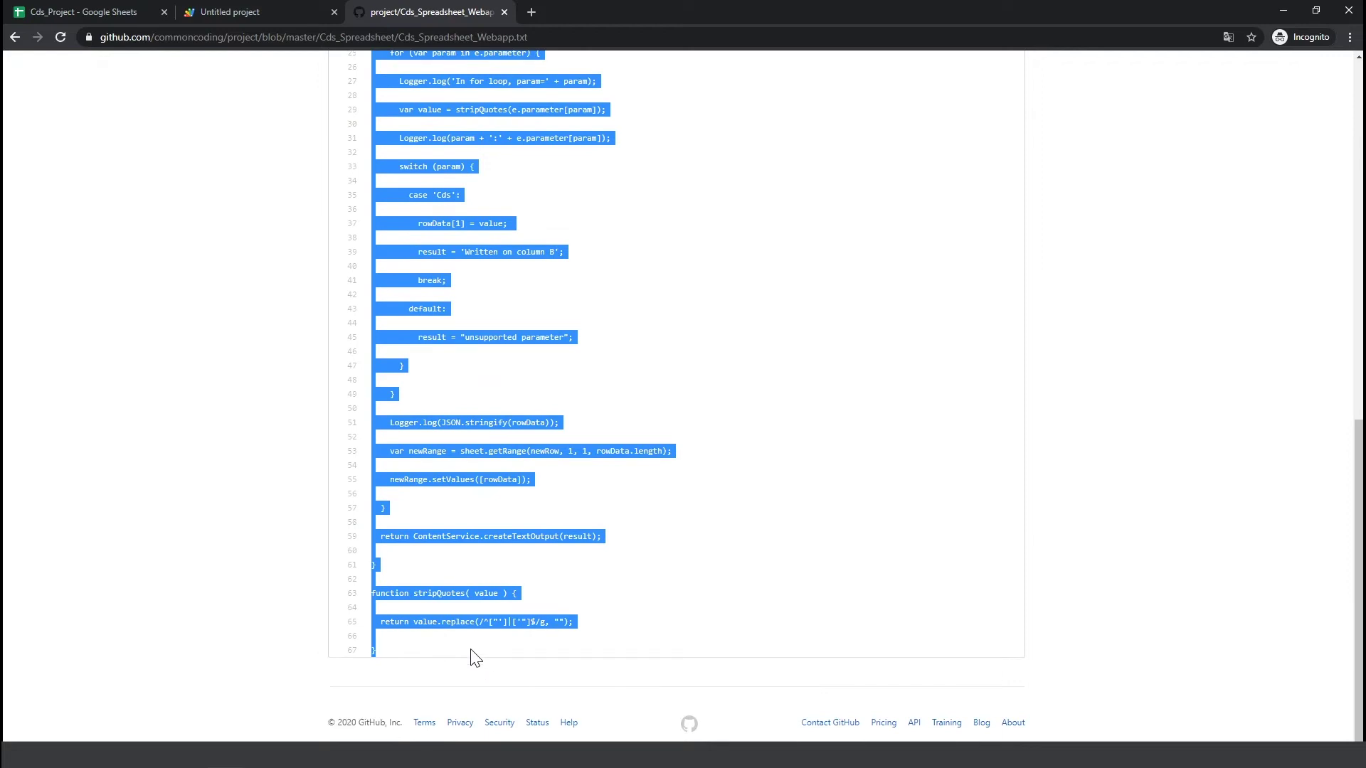
right_click(477, 451)
click(529, 459)
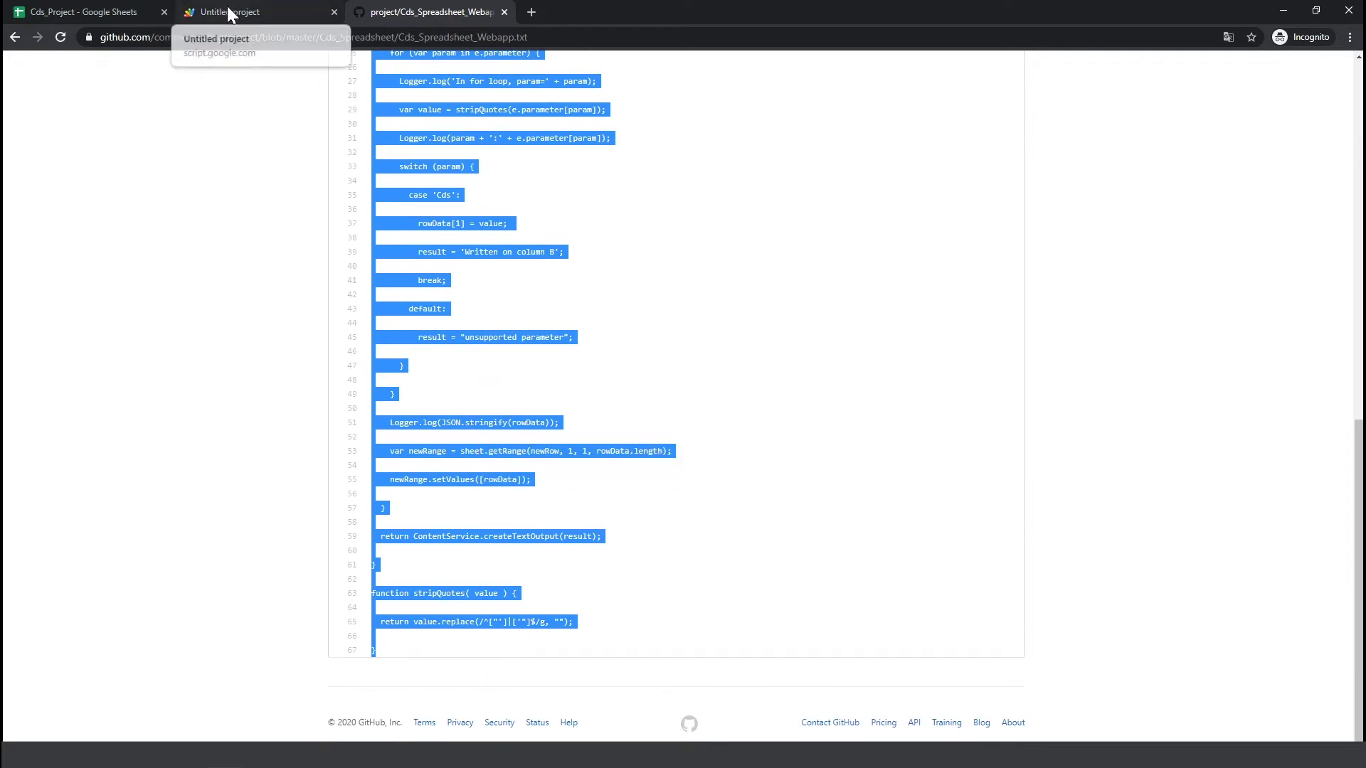
click(228, 13)
Step: Replace the default Code.gs function with the copied doGet web app code
key(ctrl+a)
right_click(188, 173)
click(246, 241)
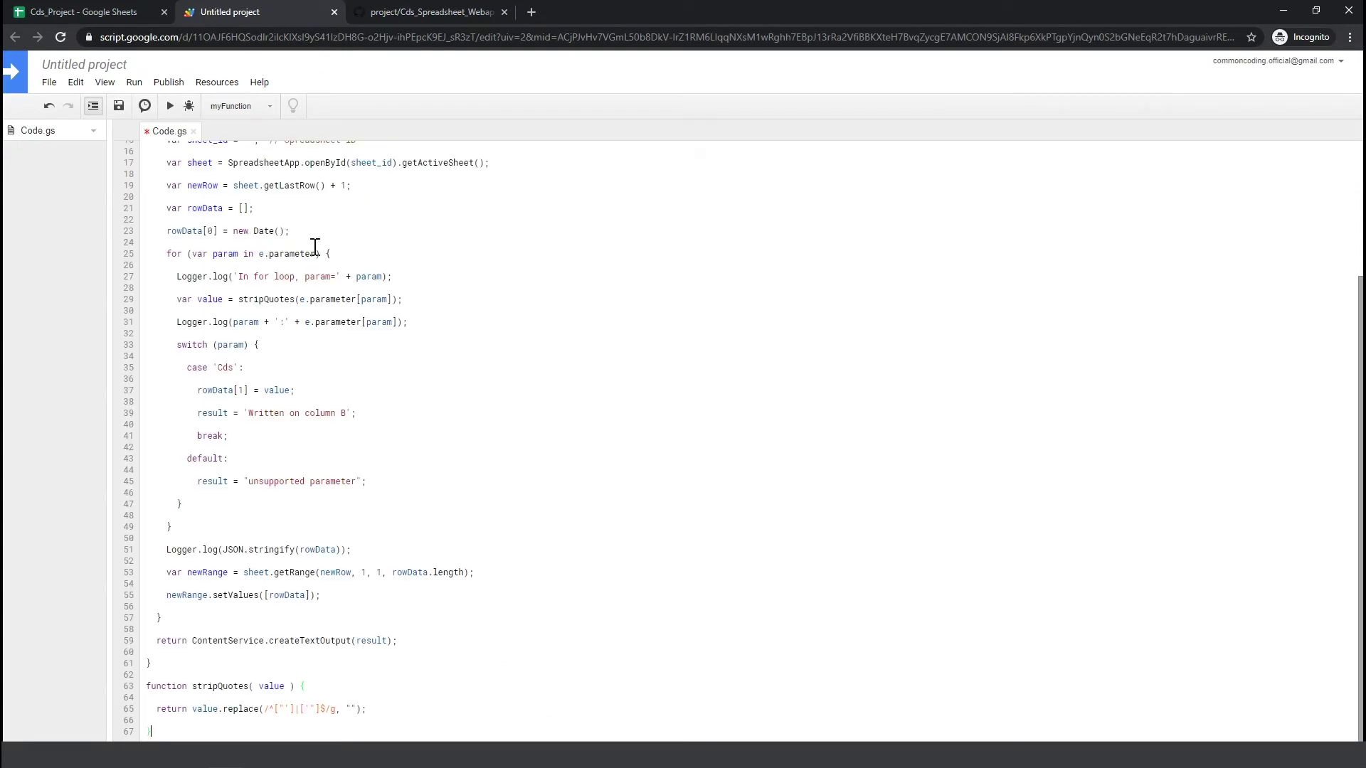
scroll(315, 246, up, 3)
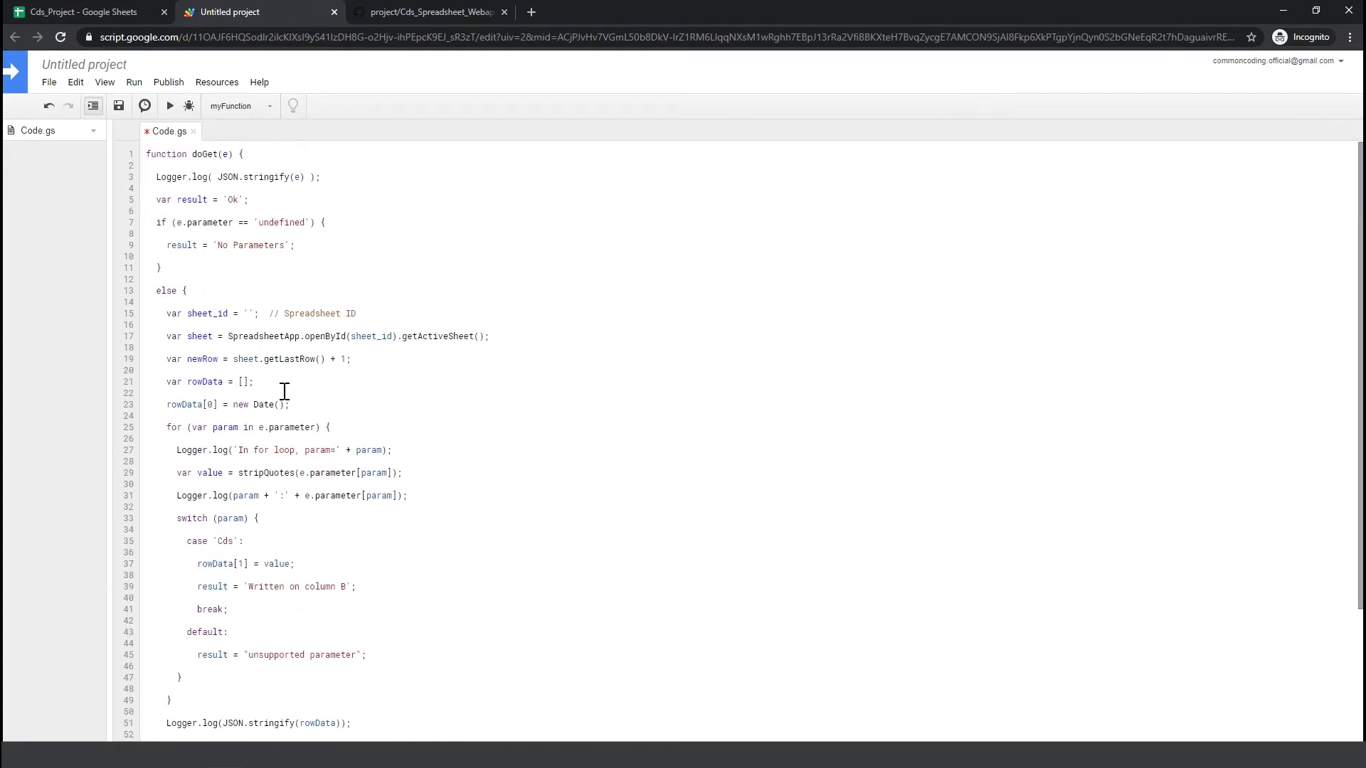
Step: Locate the sheet_id variable on line 15, then return to the Cds_Project spreadsheet's address bar
drag(189, 313, 355, 313)
click(242, 313)
click(263, 325)
click(85, 12)
click(317, 37)
click(288, 39)
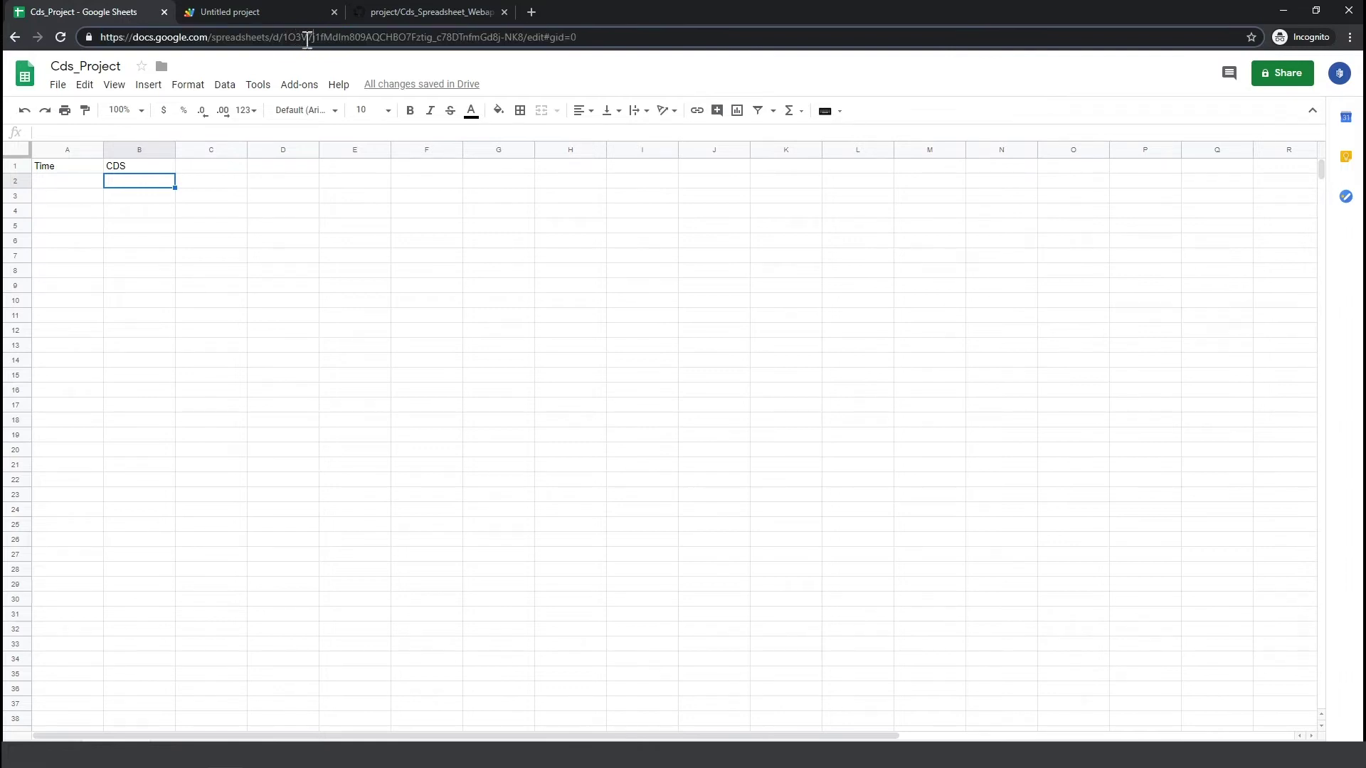
Step: Copy the spreadsheet ID from the Cds_Project web address and return to Code.gs
drag(284, 40, 521, 40)
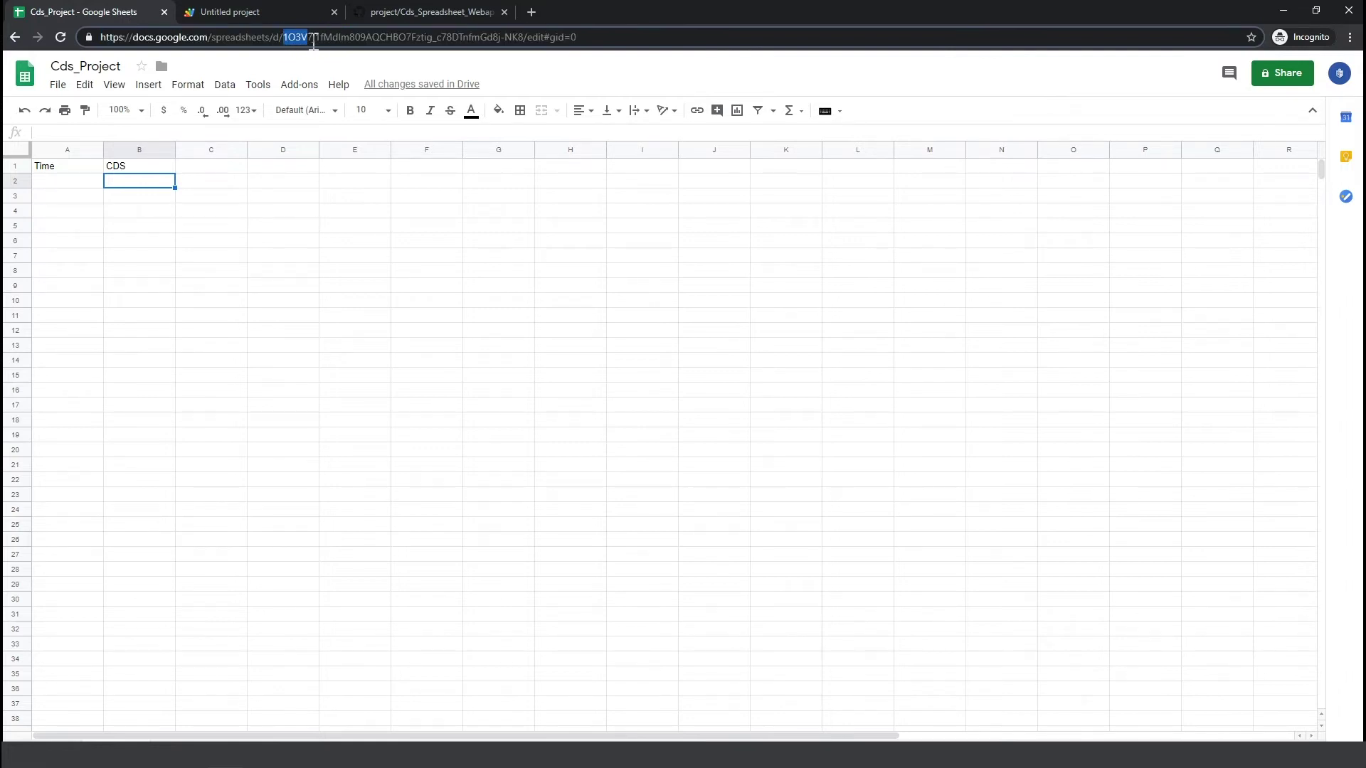
right_click(497, 37)
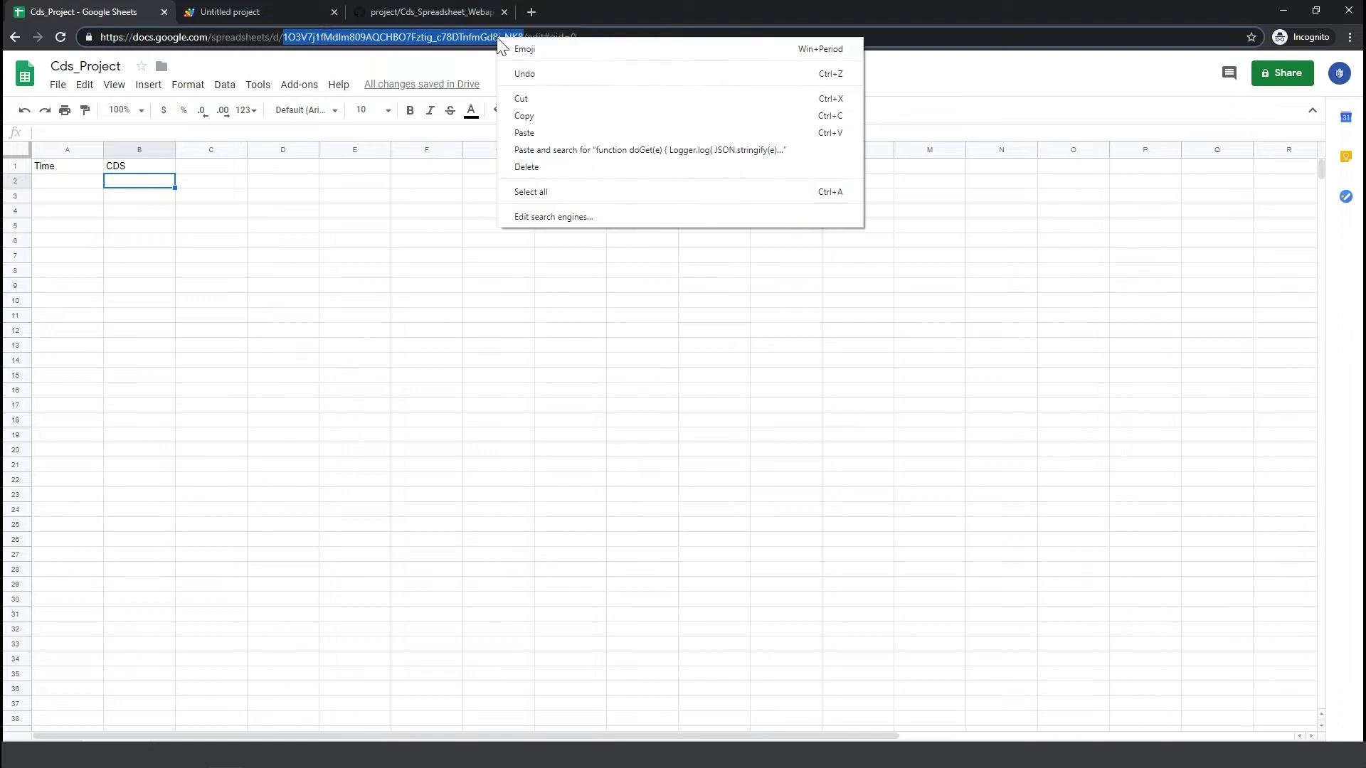
click(547, 115)
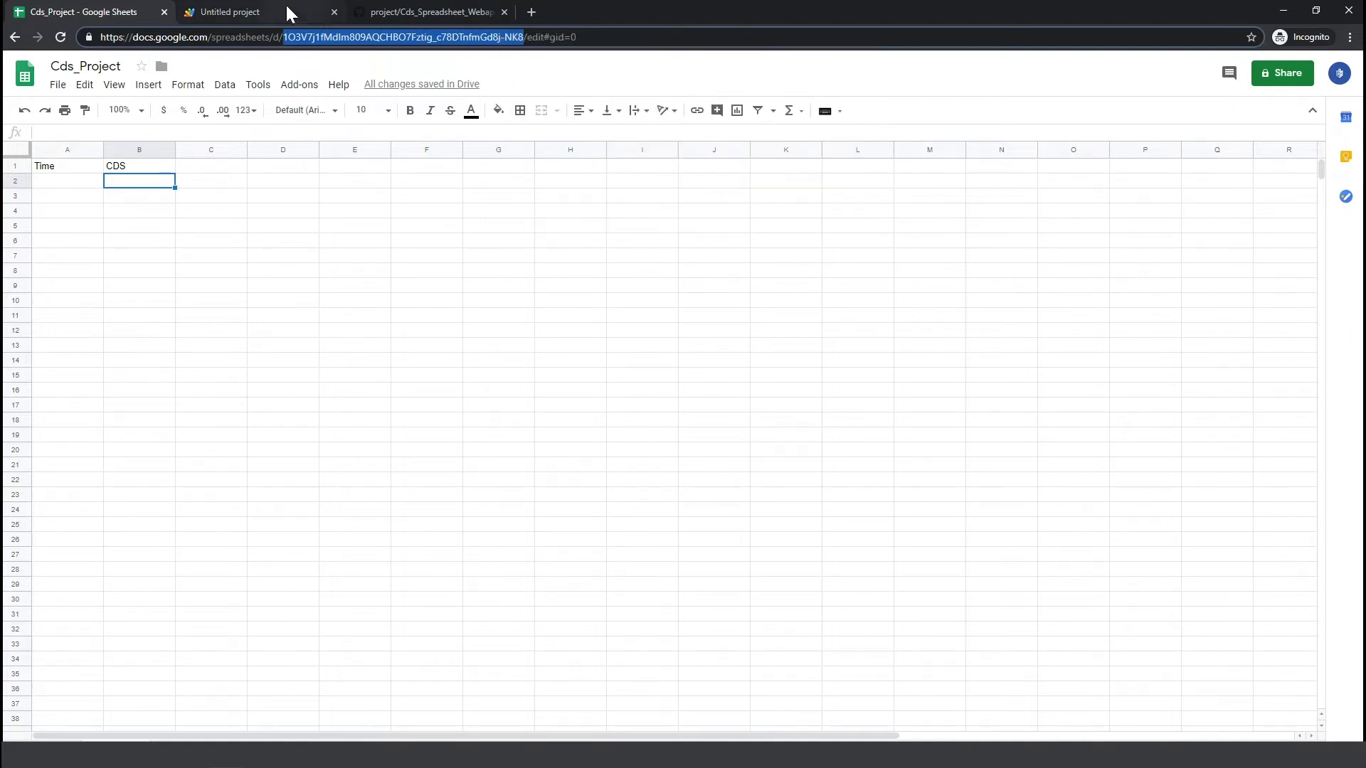
click(297, 11)
click(241, 325)
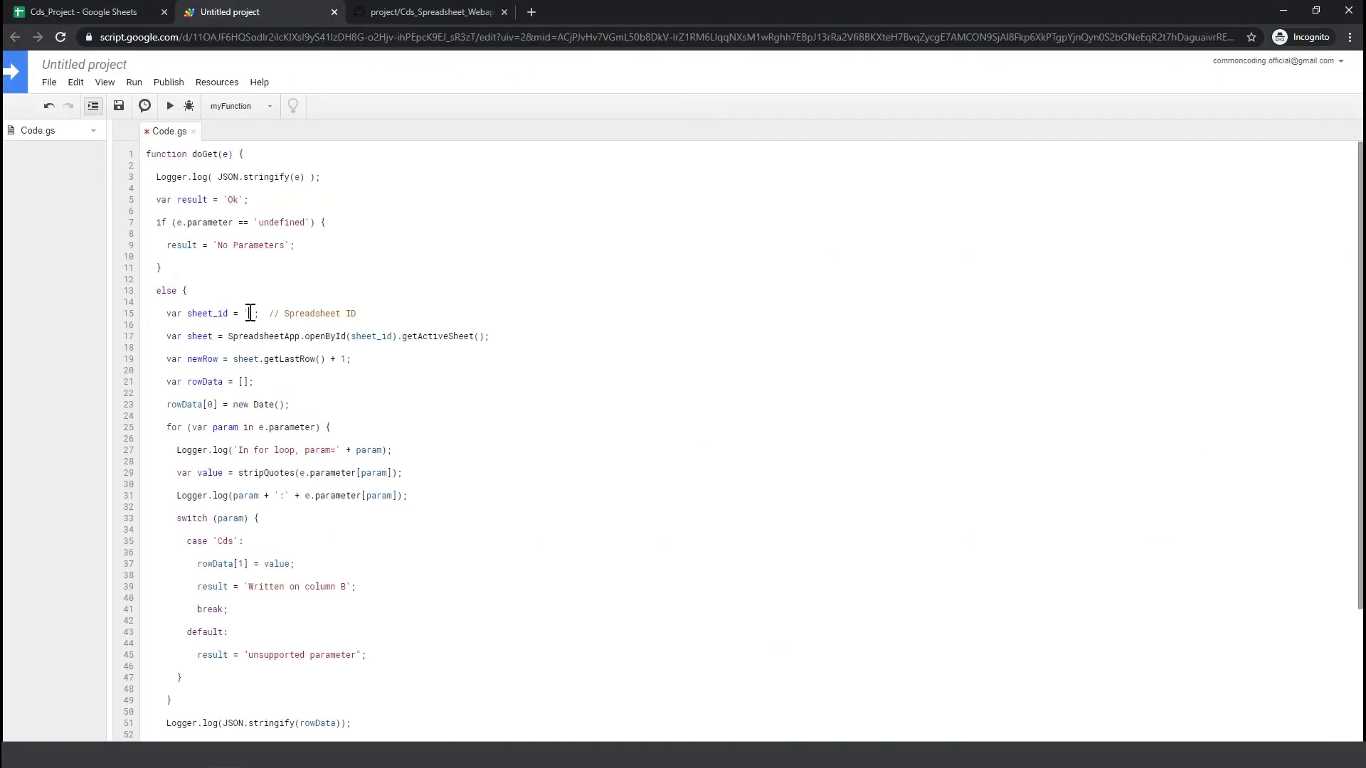
Step: Paste the spreadsheet ID into sheet_id on line 15 and review the rowData date and CDS lines
right_click(250, 314)
click(305, 420)
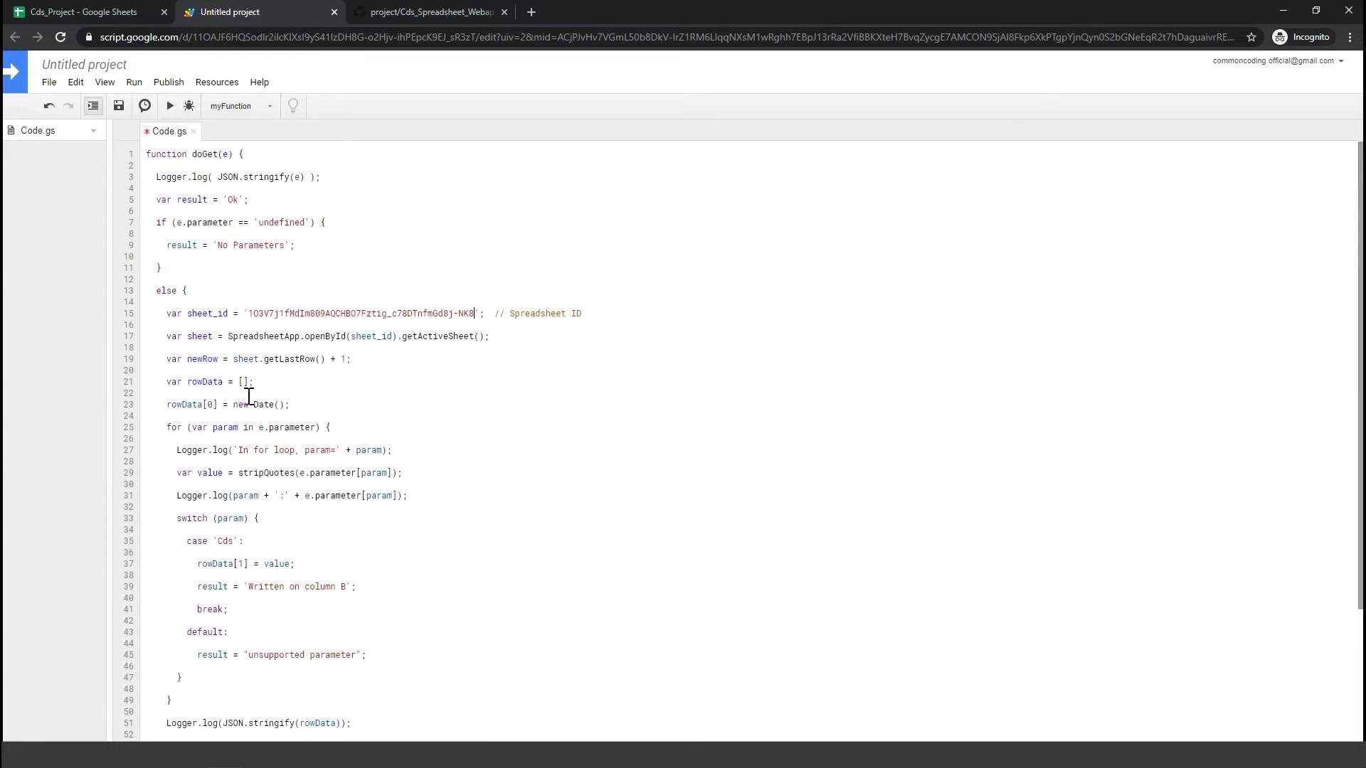
double_click(225, 542)
drag(213, 564, 338, 599)
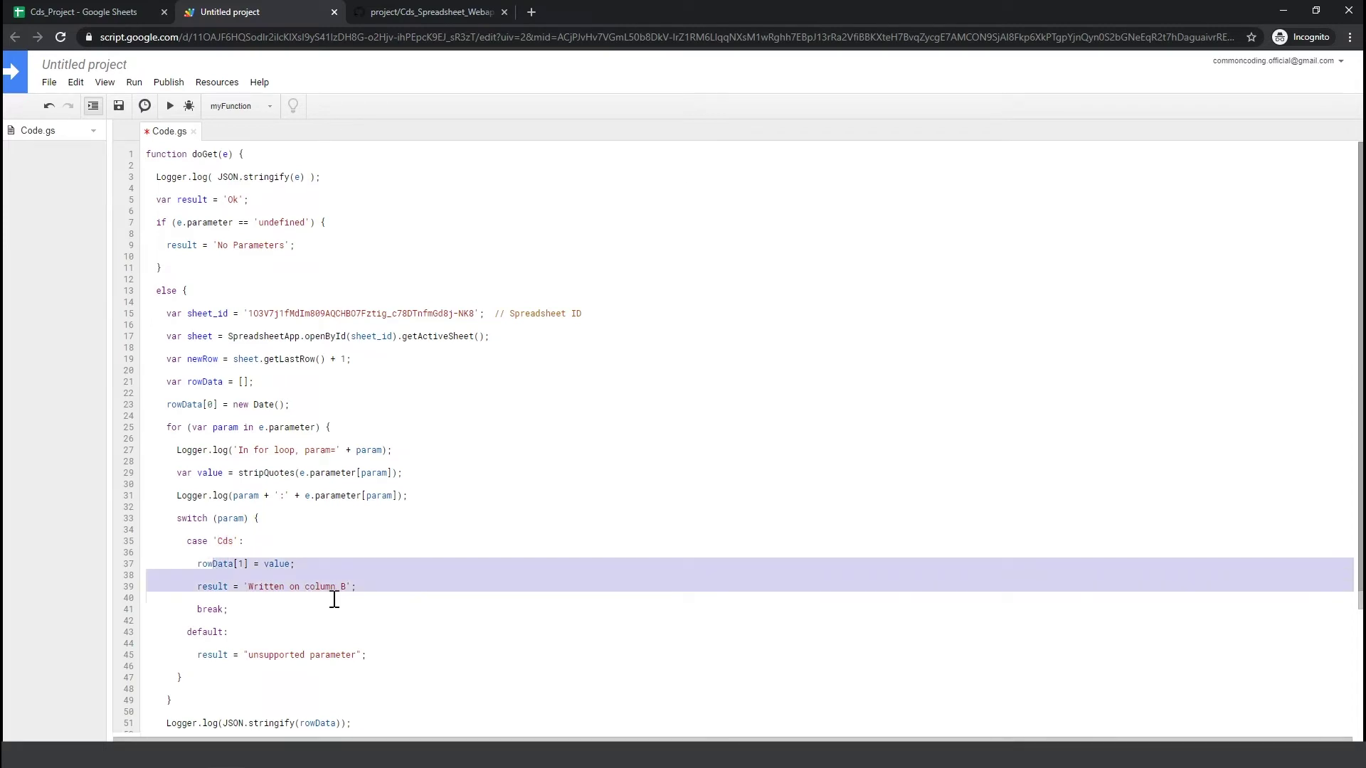
click(340, 609)
drag(187, 404, 233, 404)
drag(228, 563, 261, 563)
click(330, 518)
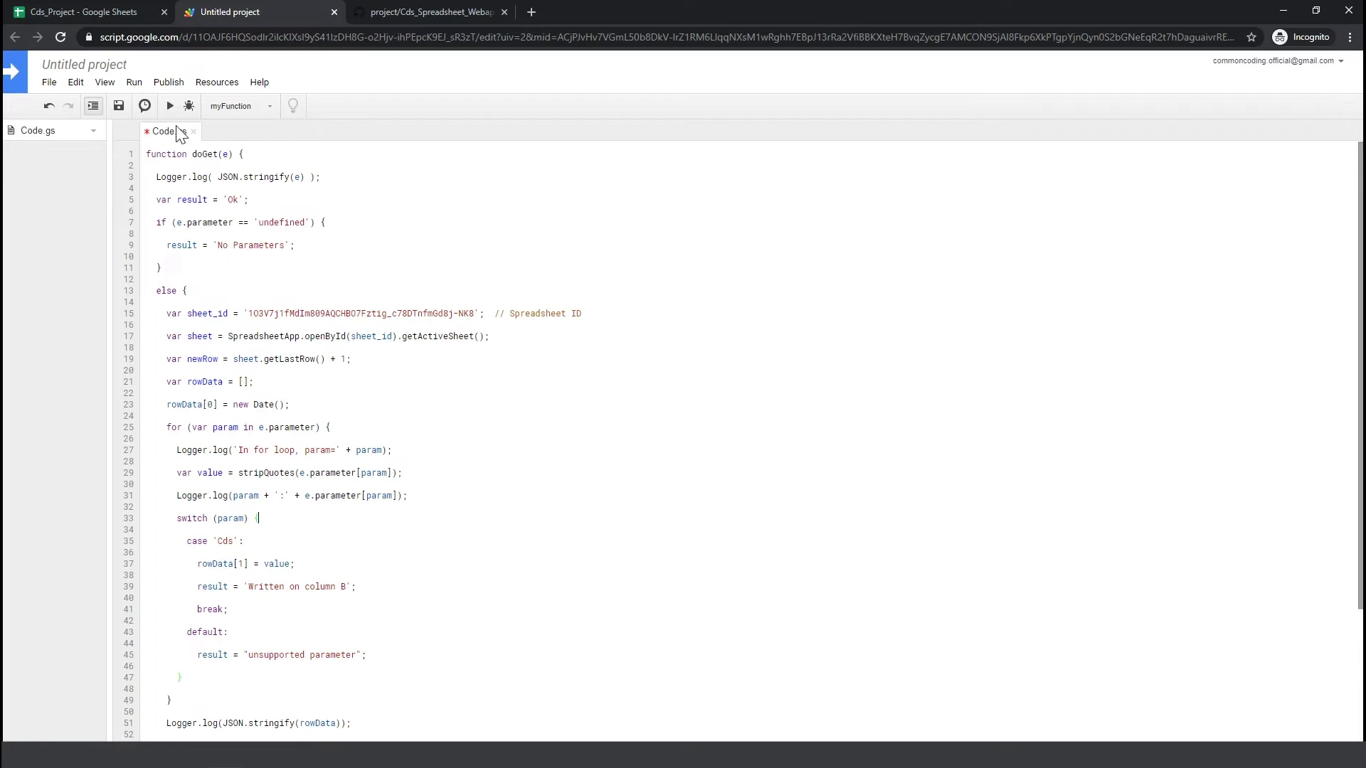
Step: Rename the script project to Cds_Project
click(122, 72)
text(Cds_Projec)
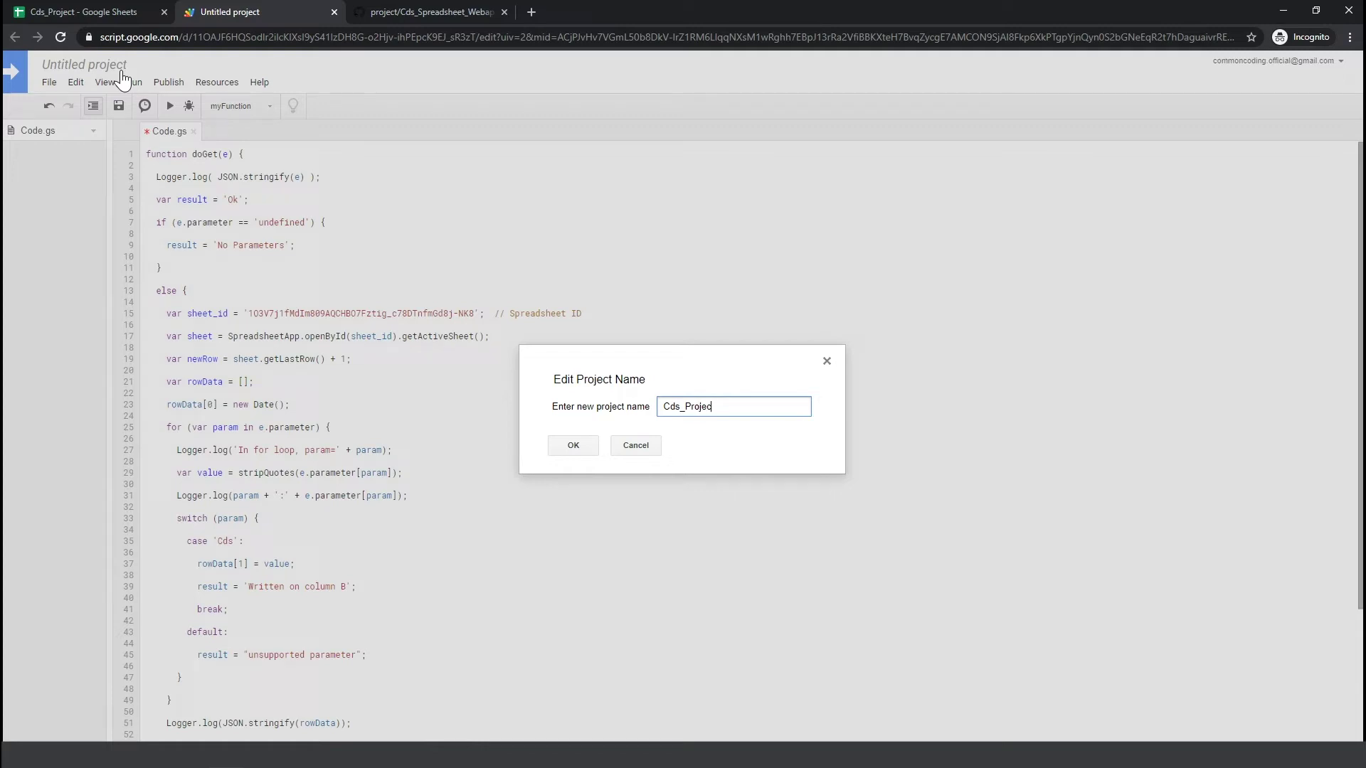
text(t)
key(Return)
Step: Deploy the script as a web app accessible to anyone, even anonymous
click(168, 83)
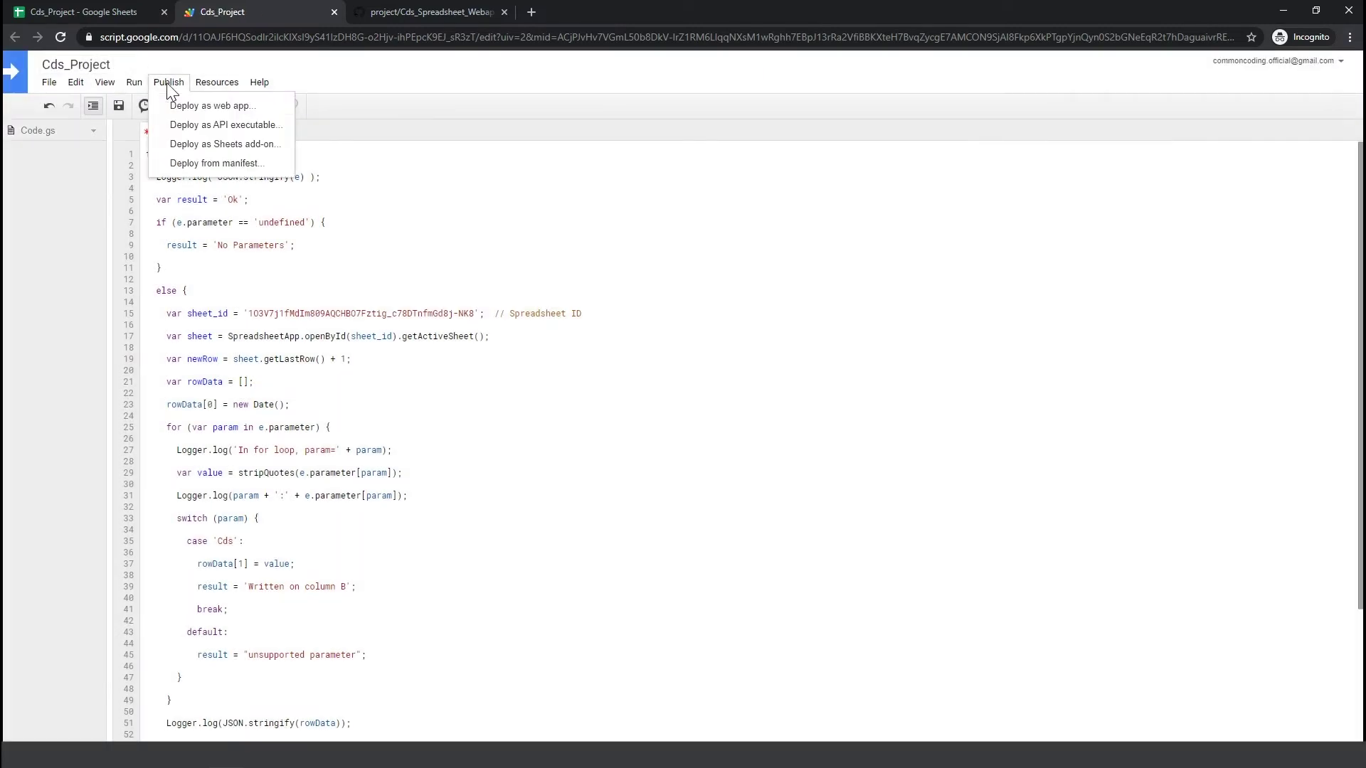
click(186, 104)
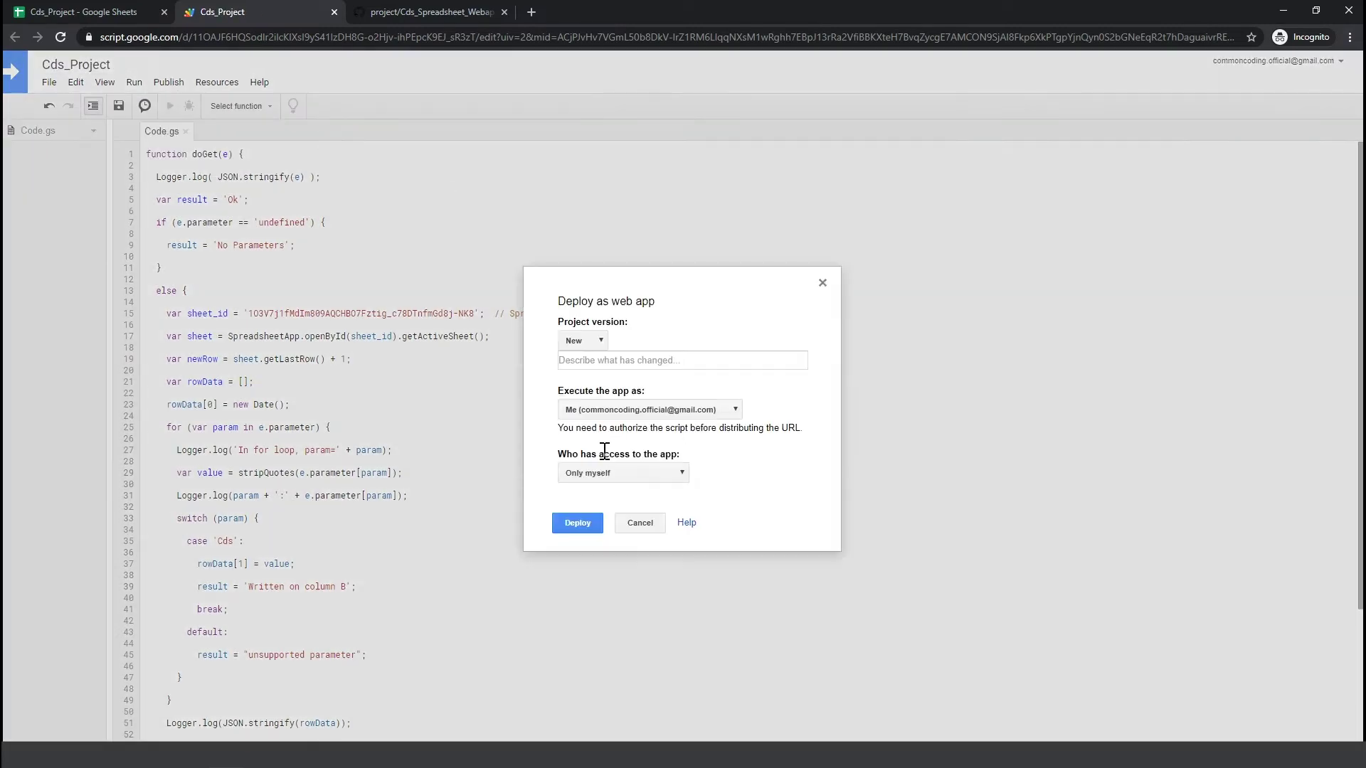
click(613, 473)
click(616, 509)
click(591, 524)
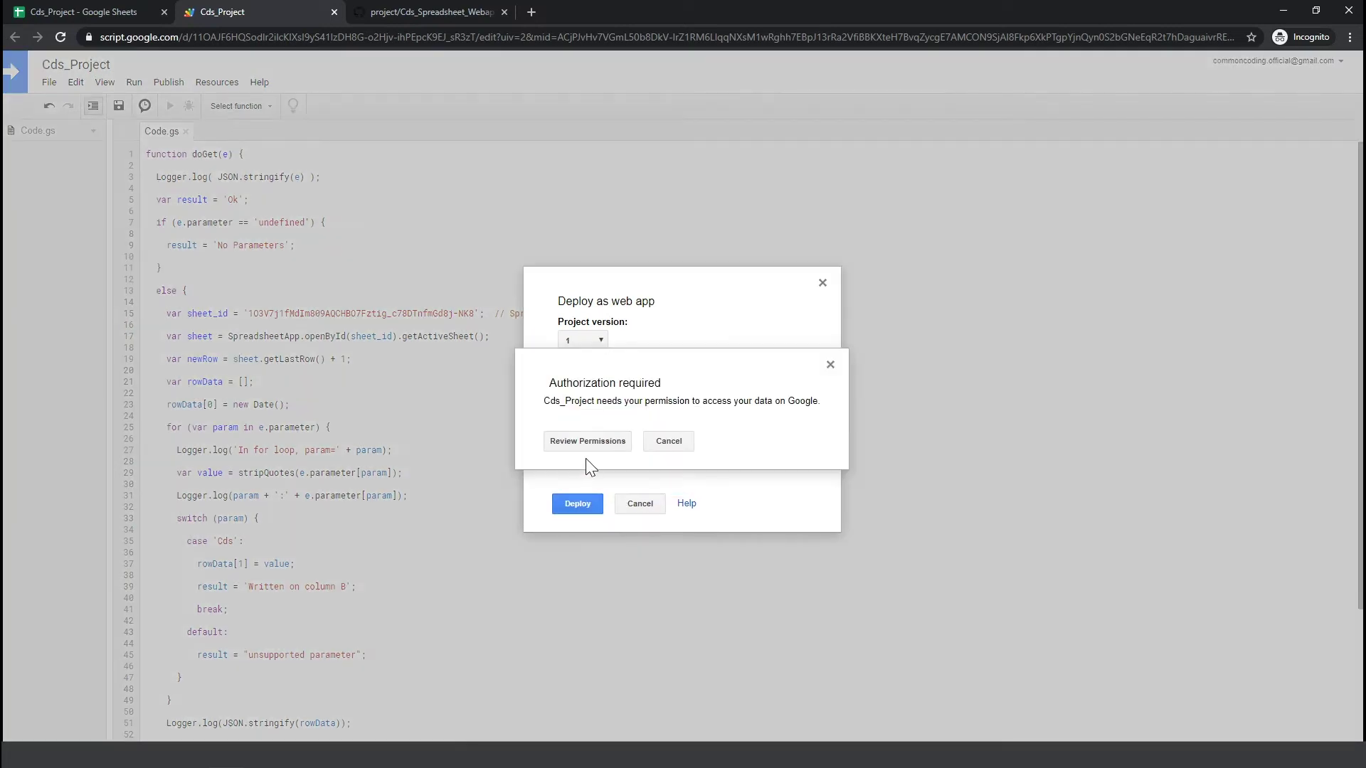
Step: Authorize the unverified Cds_Project app to manage spreadsheets, then select the web app URL's ID
click(586, 441)
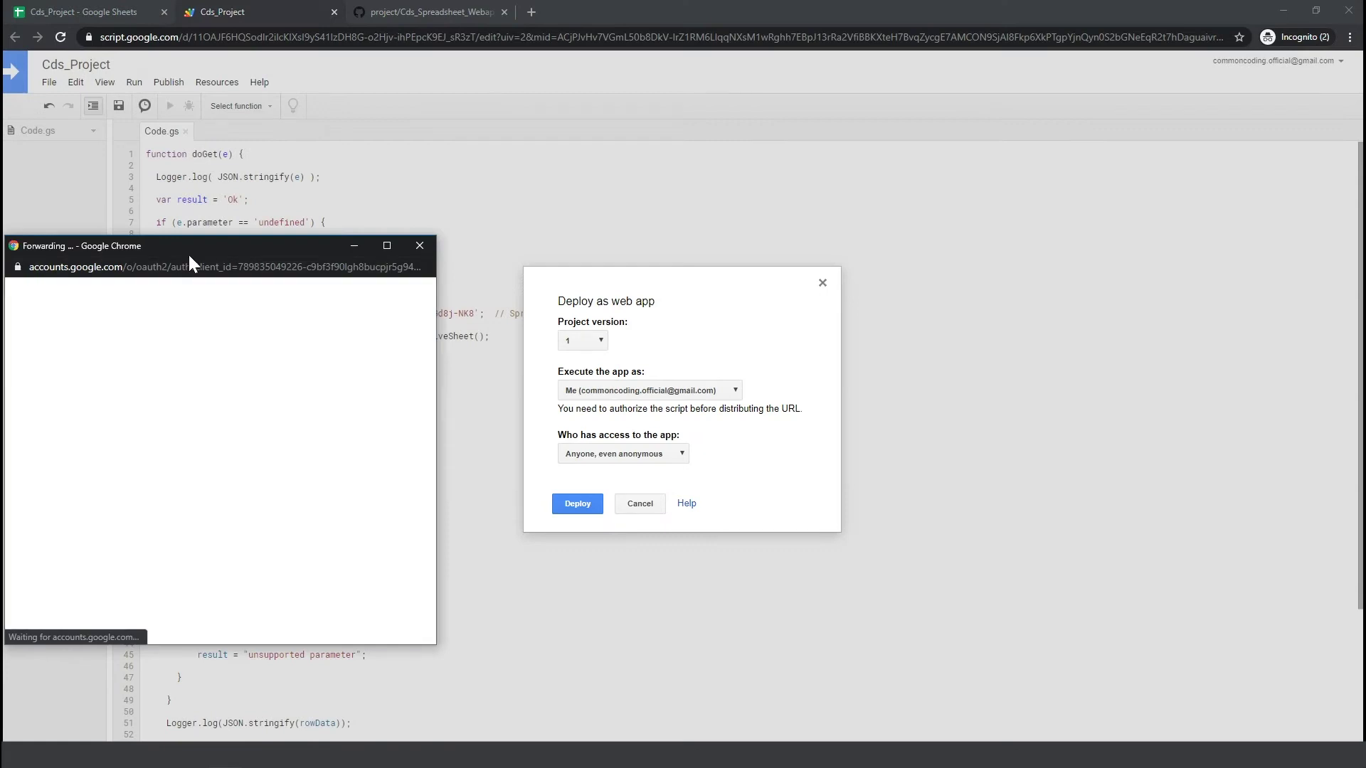
drag(186, 243, 610, 194)
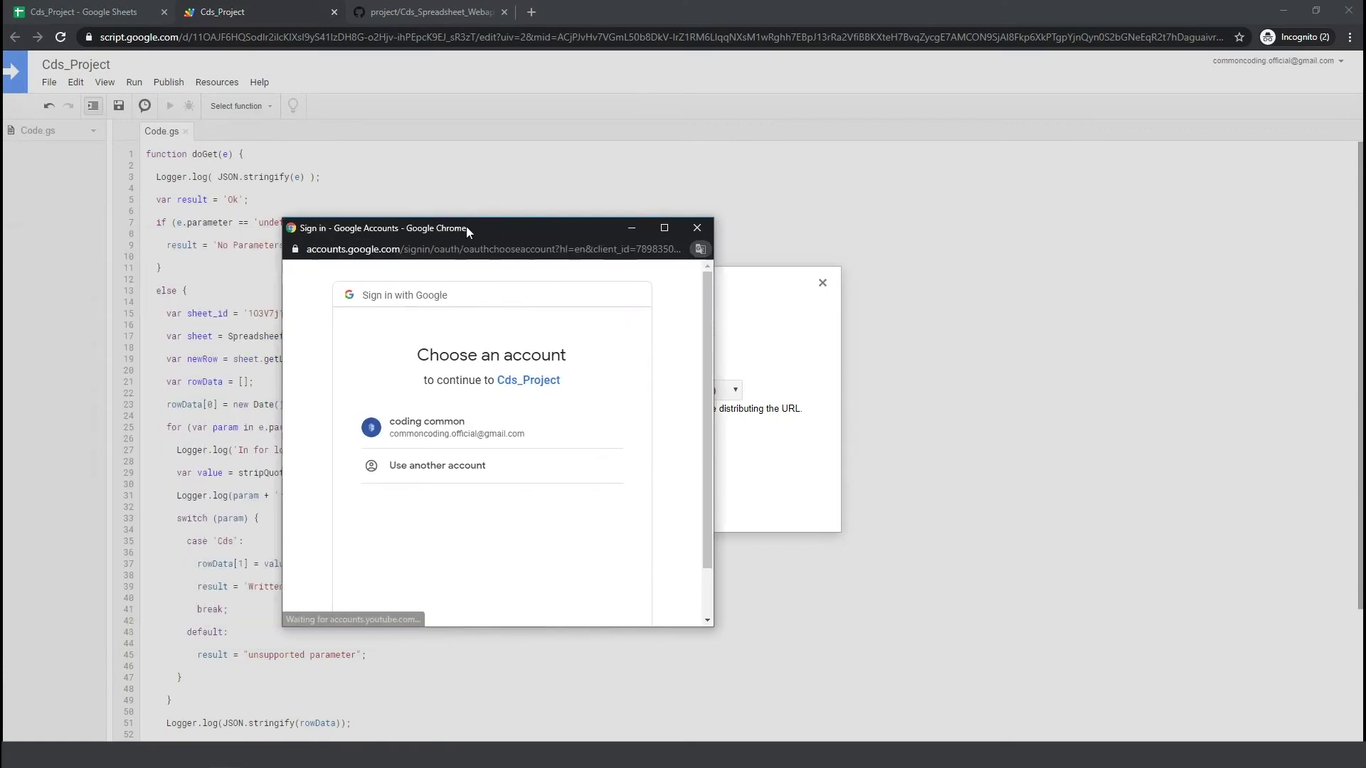
click(577, 409)
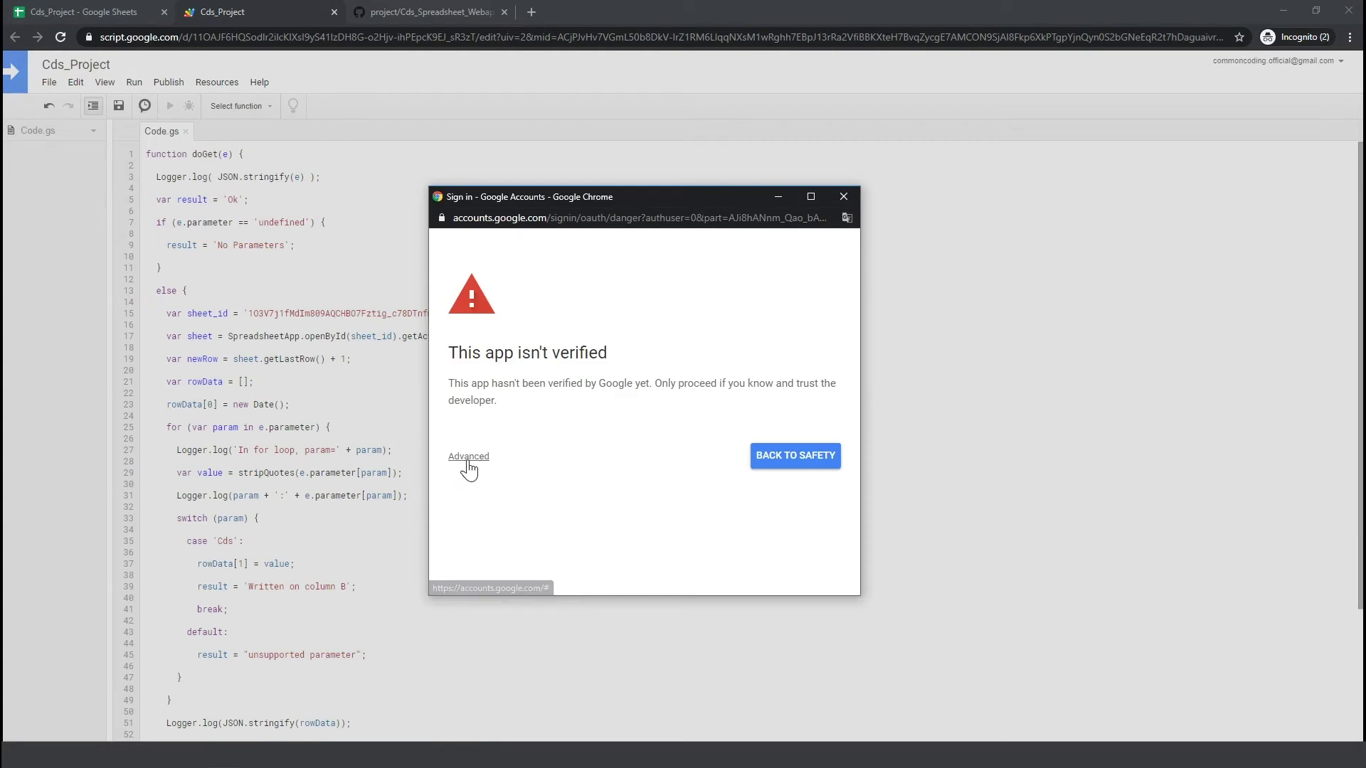
click(466, 464)
scroll(535, 515, down, 1)
click(519, 524)
scroll(711, 455, down, 2)
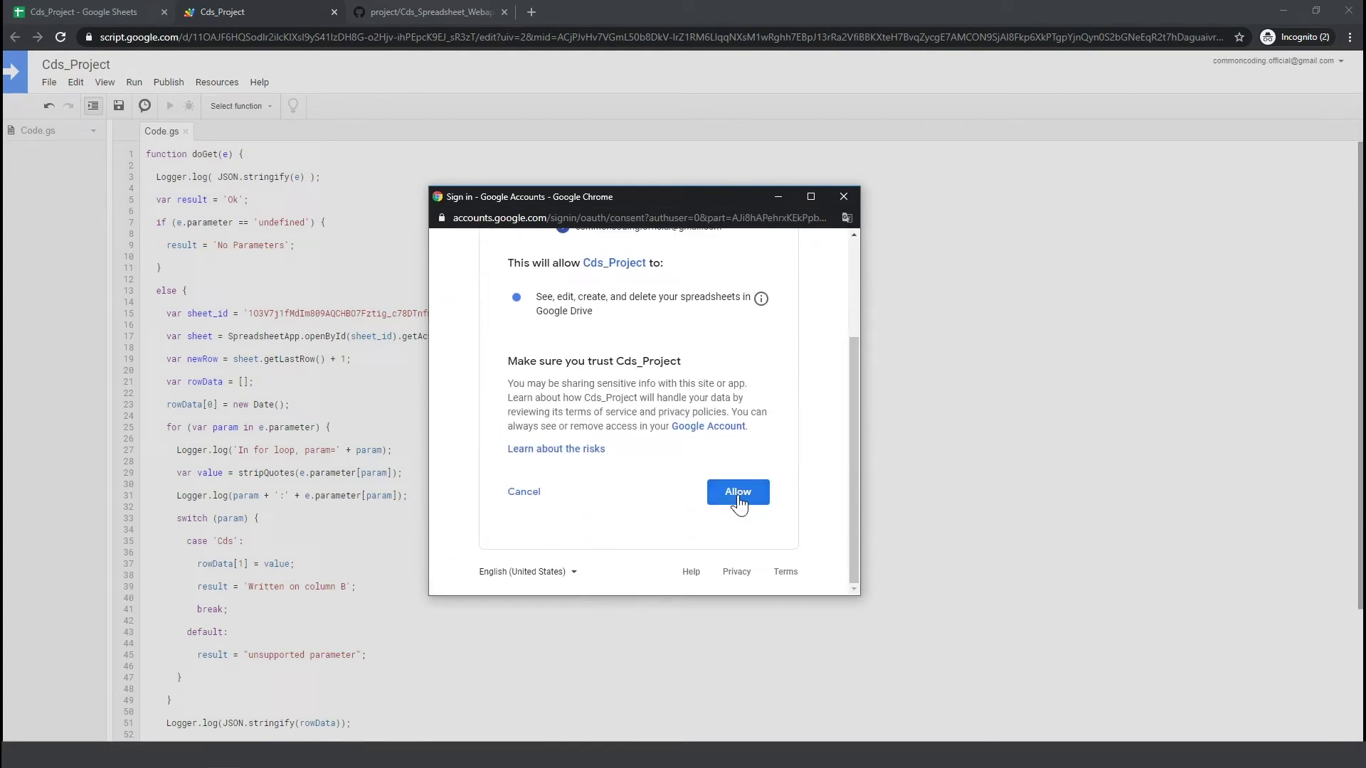
click(739, 494)
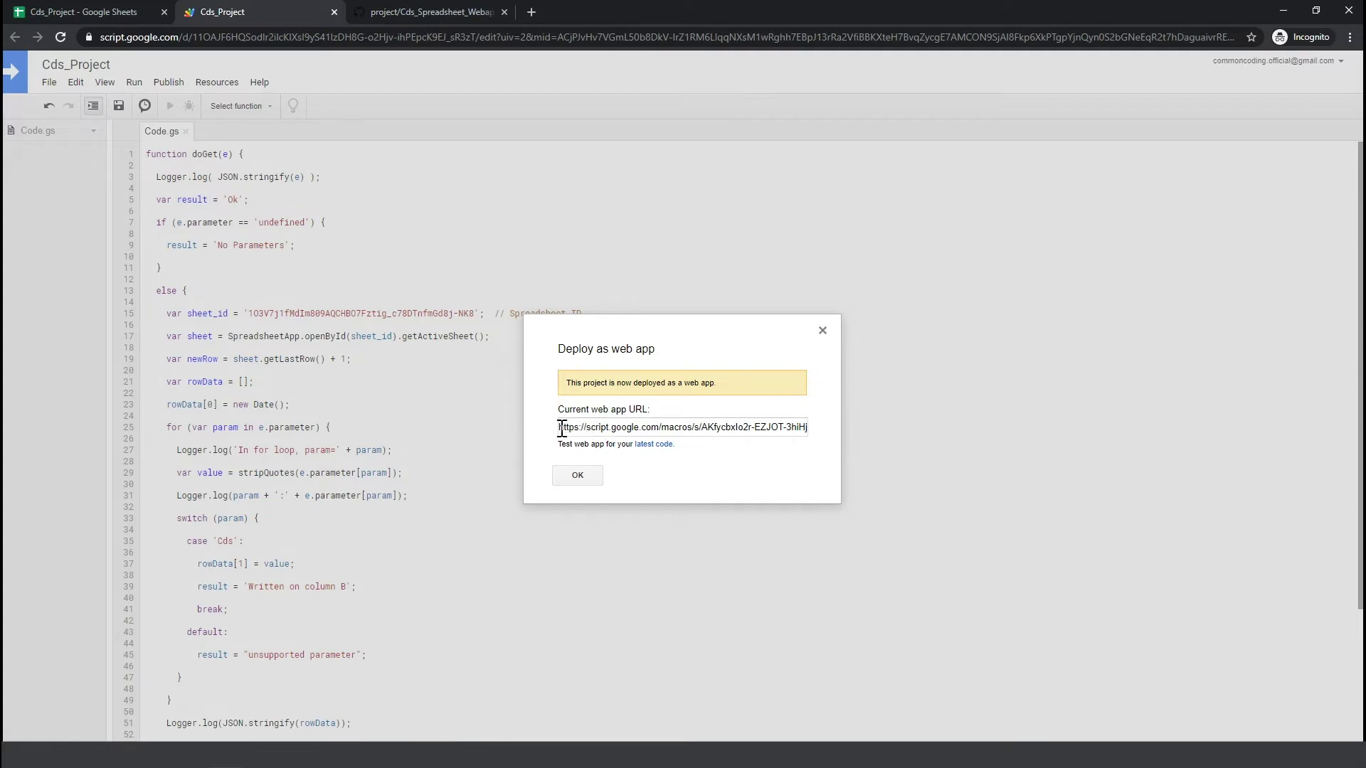
drag(620, 429, 783, 427)
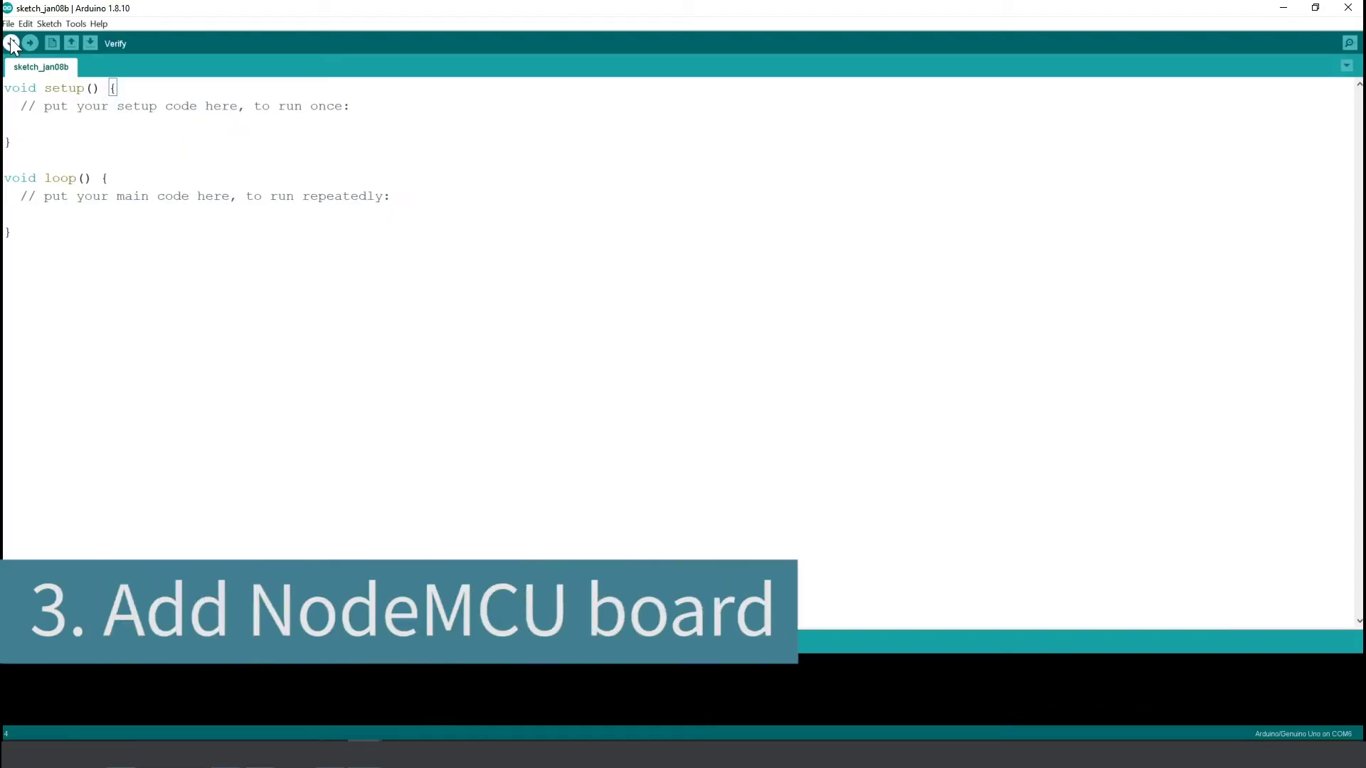
Step: Add the ESP8266 package index URL to Additional Boards Manager URLs in Preferences and save
click(9, 23)
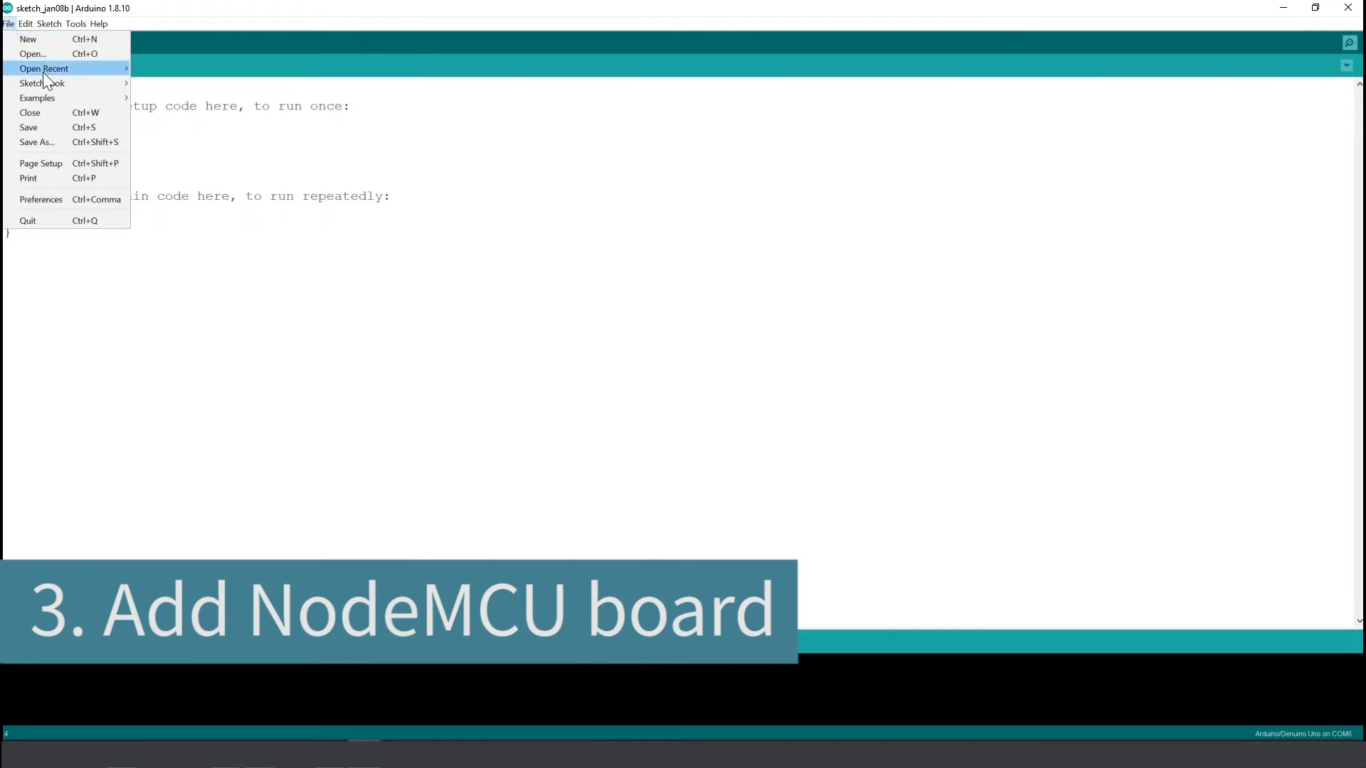
click(75, 202)
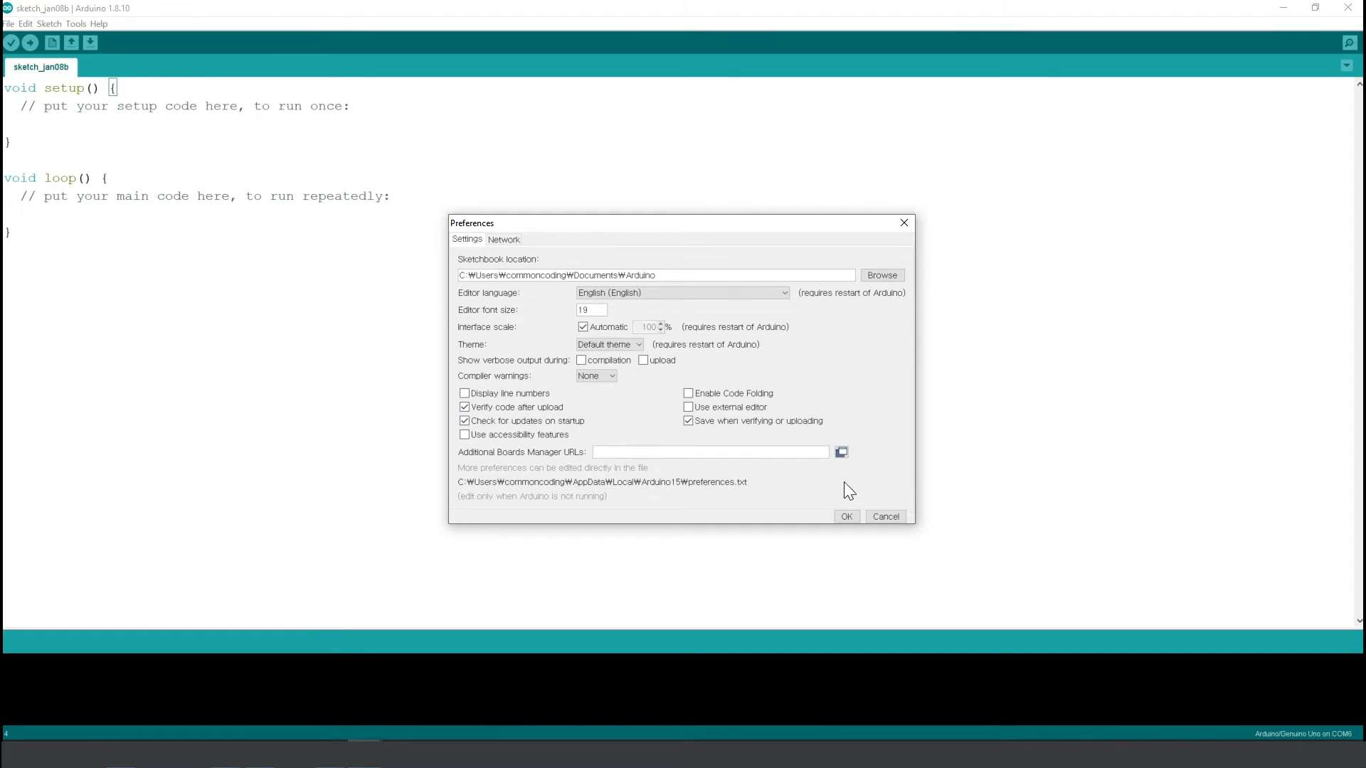
click(842, 453)
text(https://arduino.esp8266.com/stable/package_esp8266com_index.json)
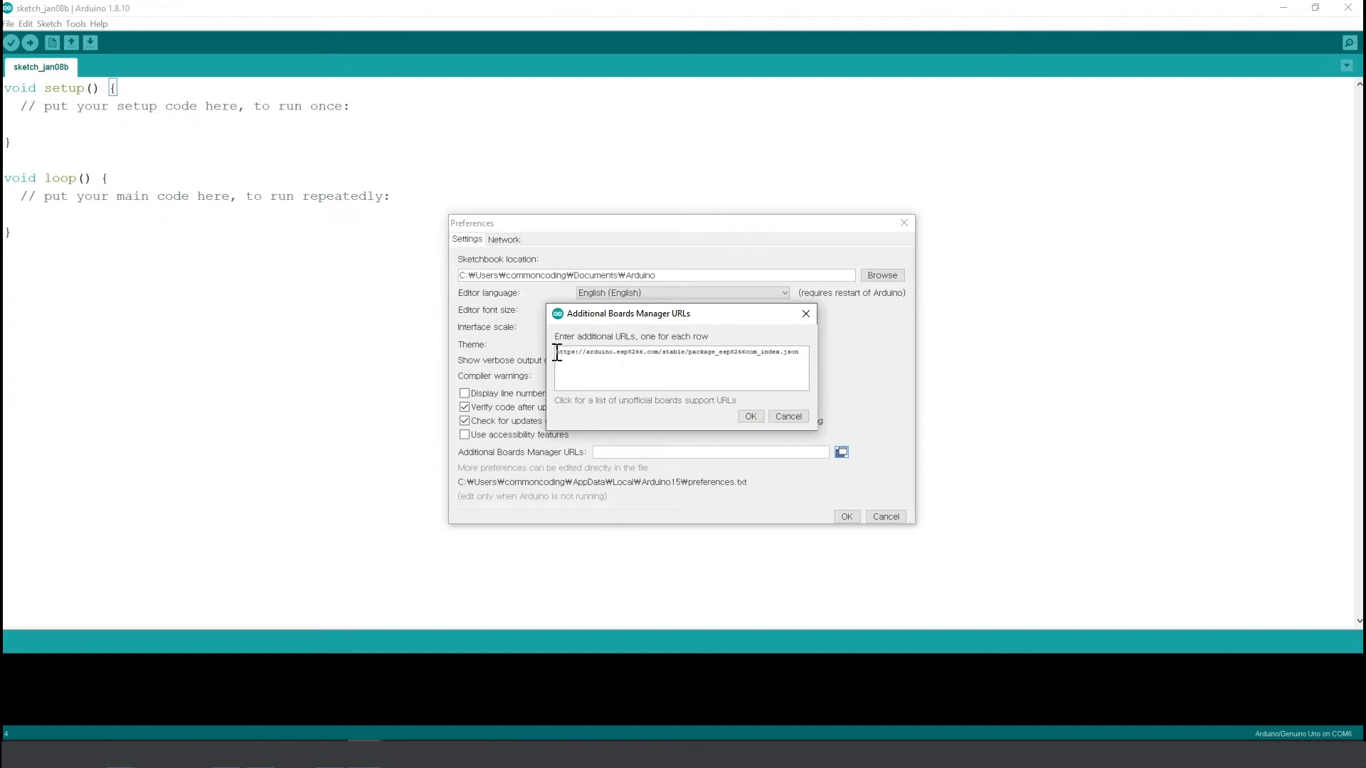
drag(557, 353, 802, 353)
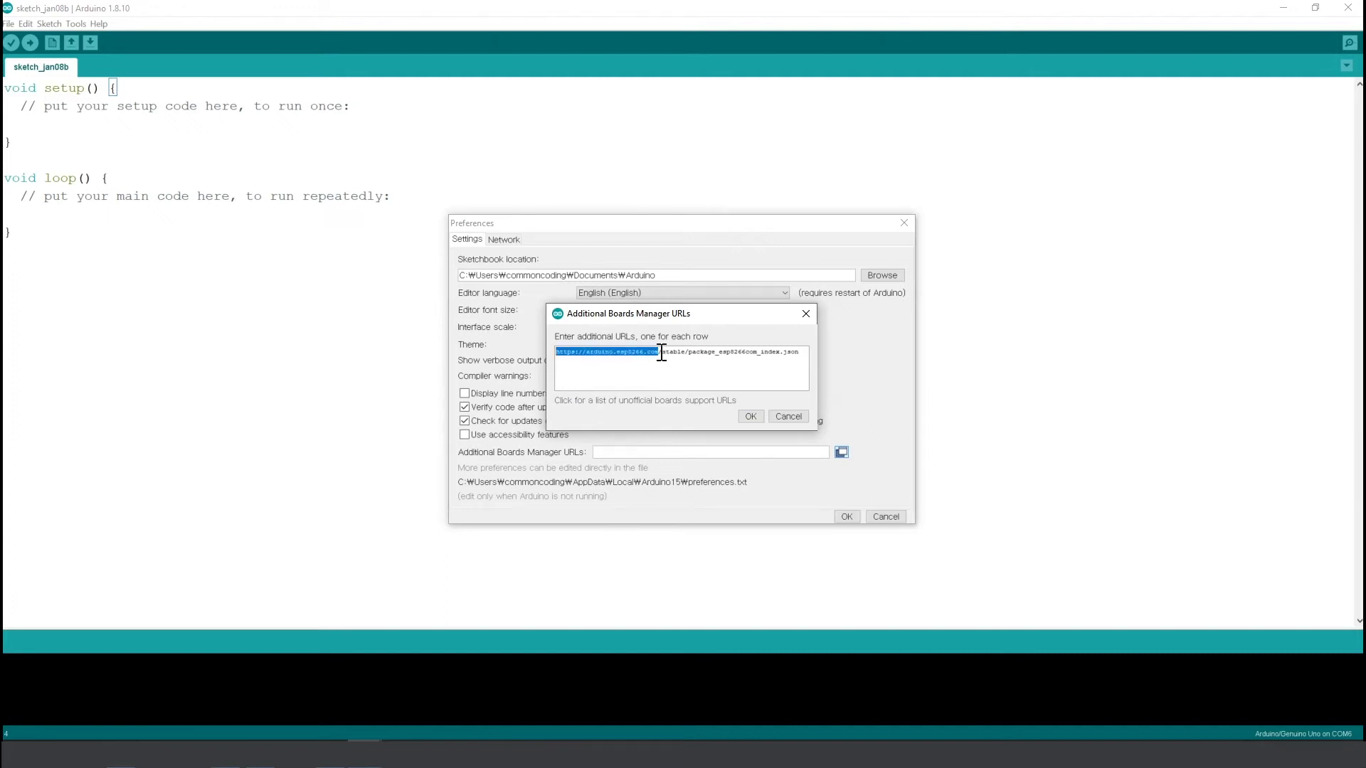
click(804, 368)
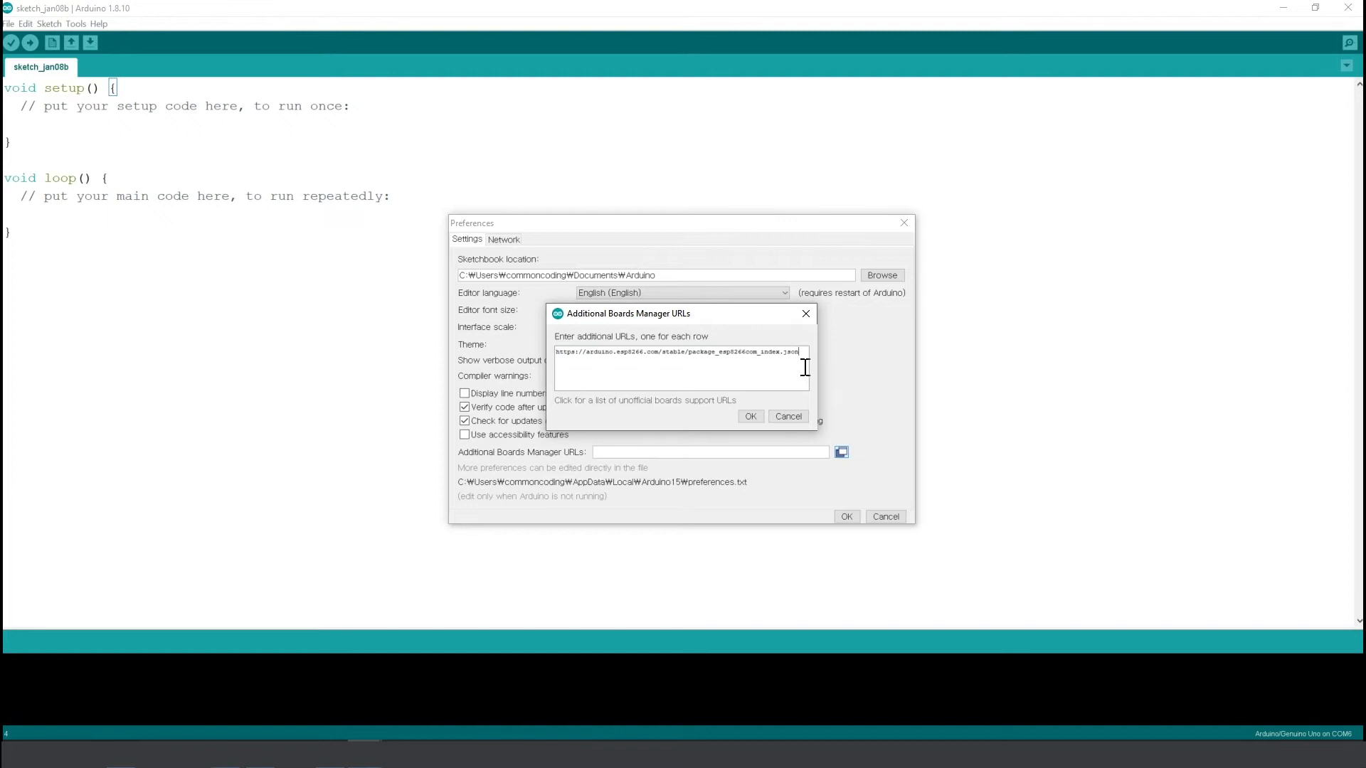
click(751, 417)
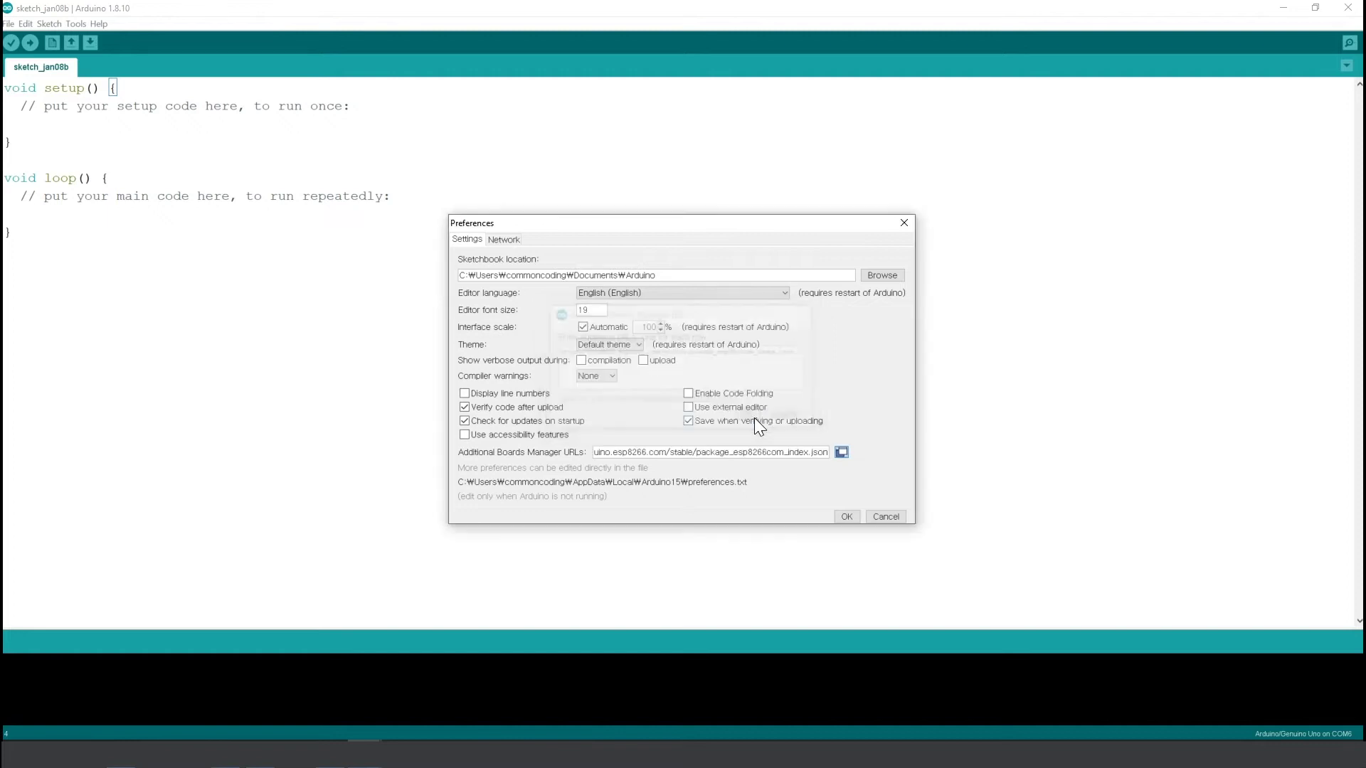
click(846, 516)
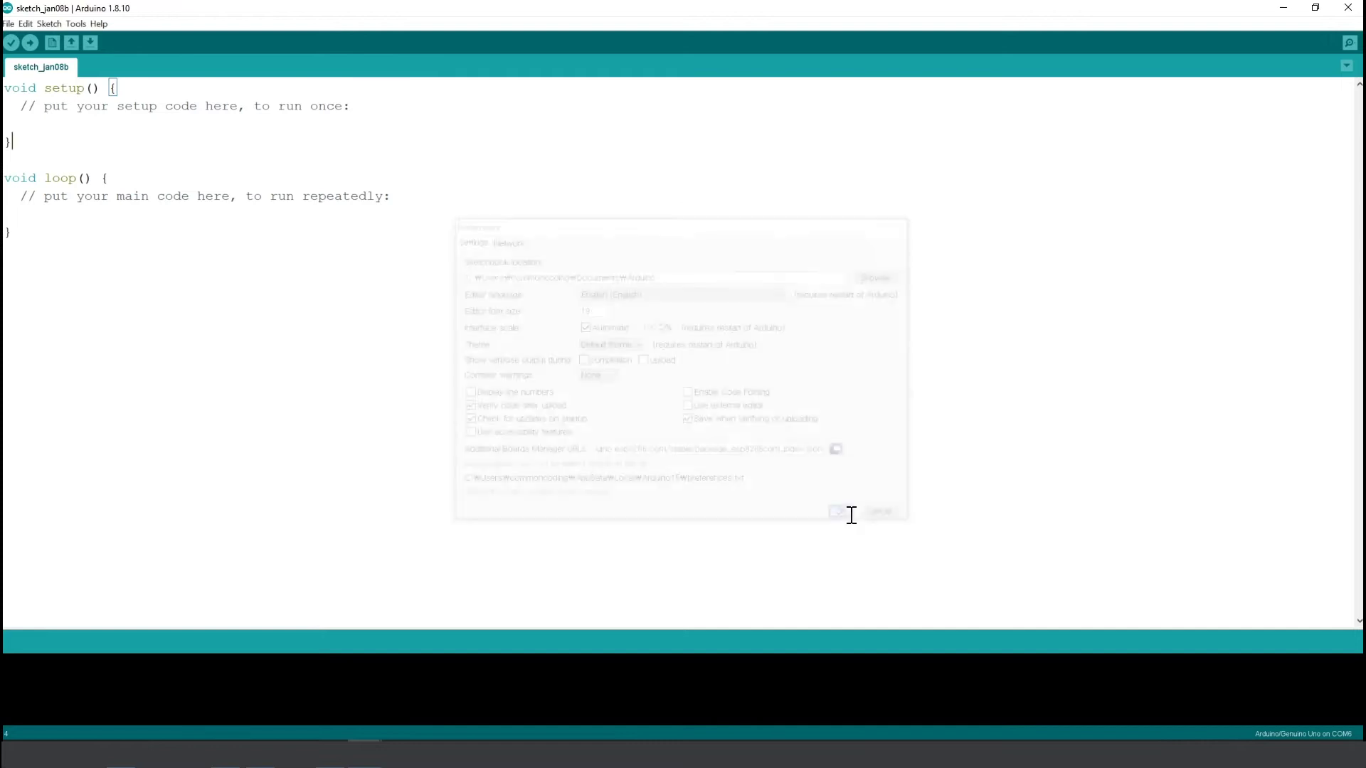
click(54, 128)
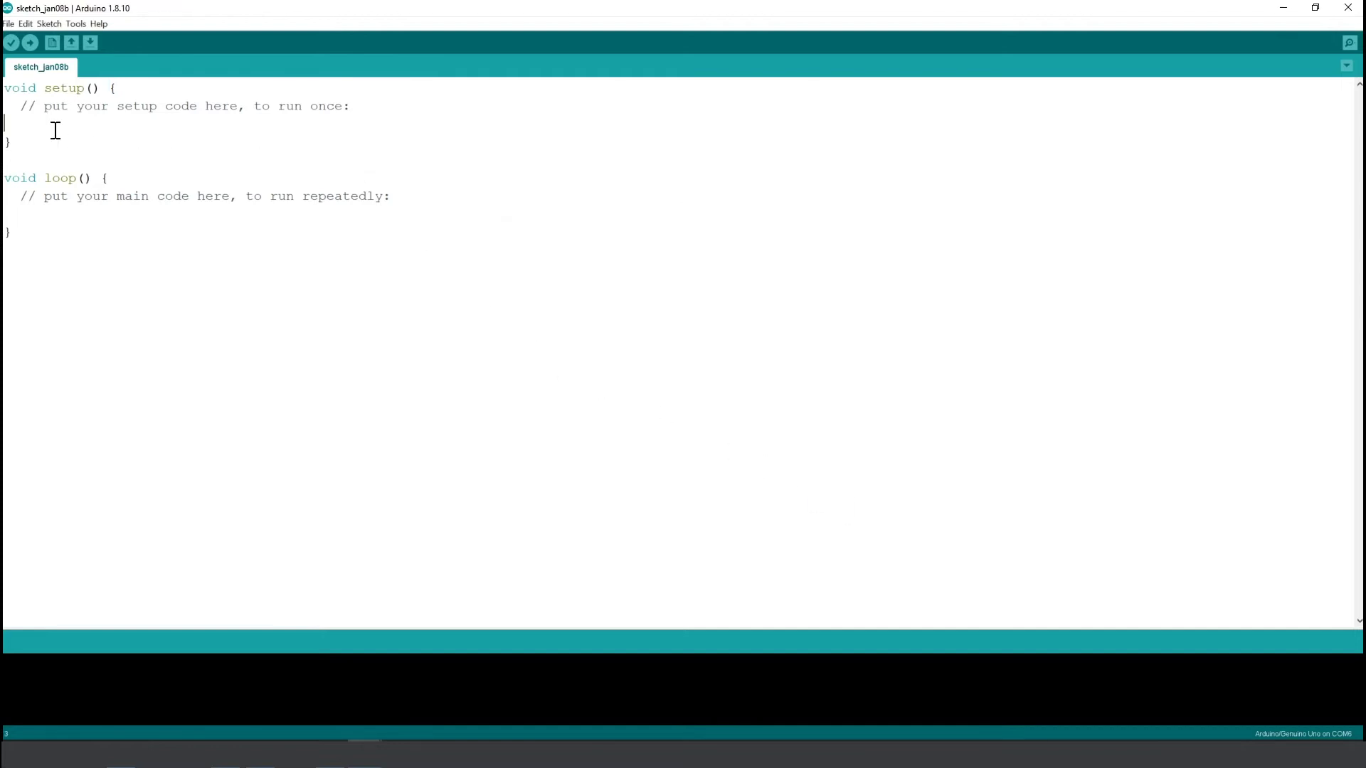
Step: Browse the board list and confirm in Boards Manager that esp8266 2.6.3 is installed
click(74, 24)
mouse_move(140, 156)
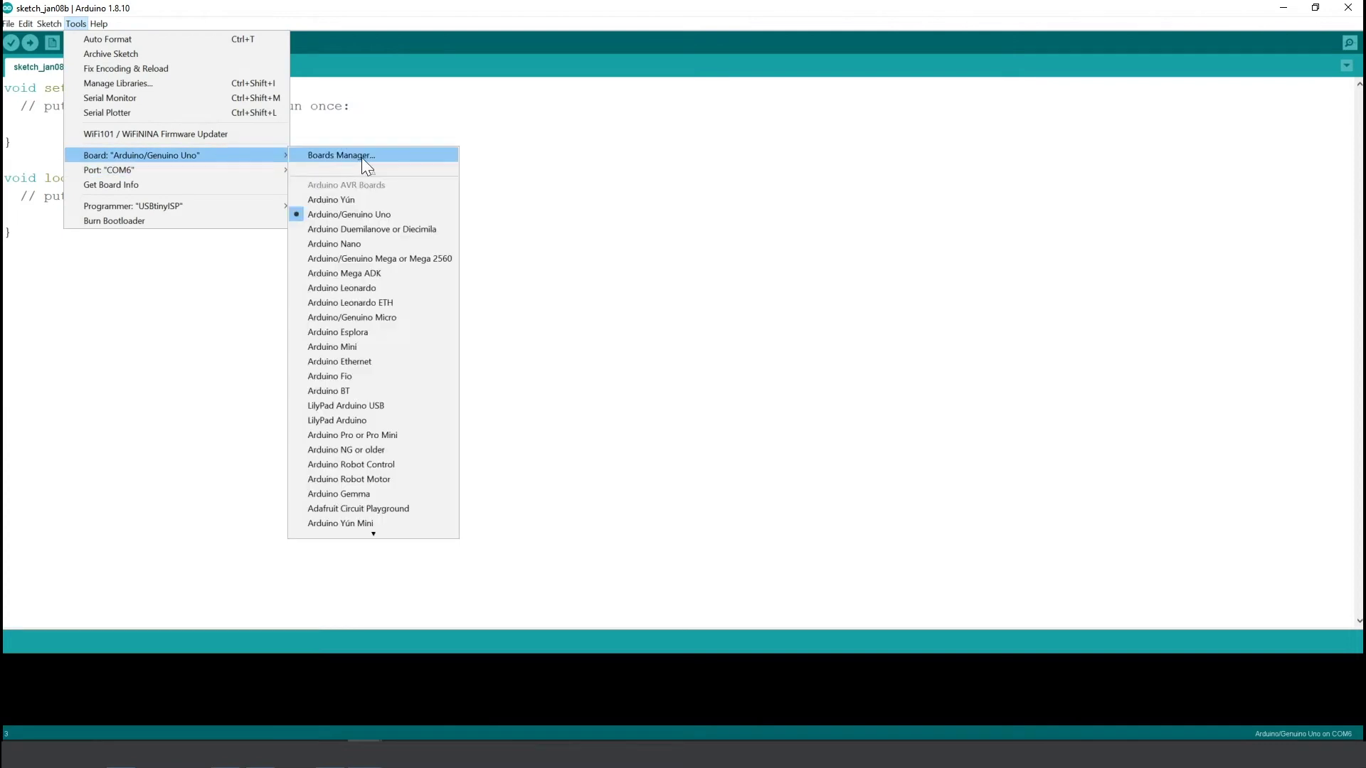
scroll(390, 364, down, 5)
scroll(393, 370, down, 5)
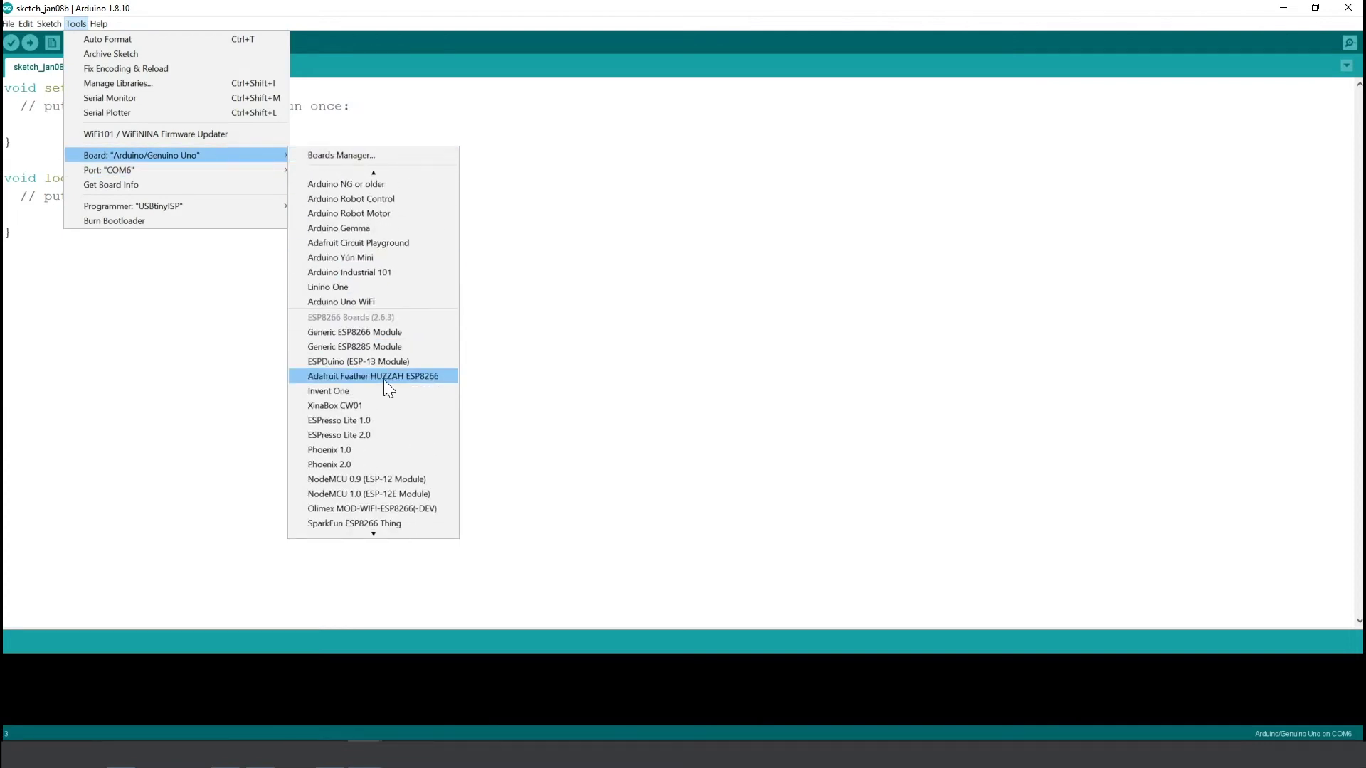
scroll(369, 481, down, 5)
scroll(373, 500, down, 2)
scroll(373, 498, down, 1)
scroll(373, 448, up, 3)
scroll(374, 416, up, 3)
scroll(379, 384, up, 3)
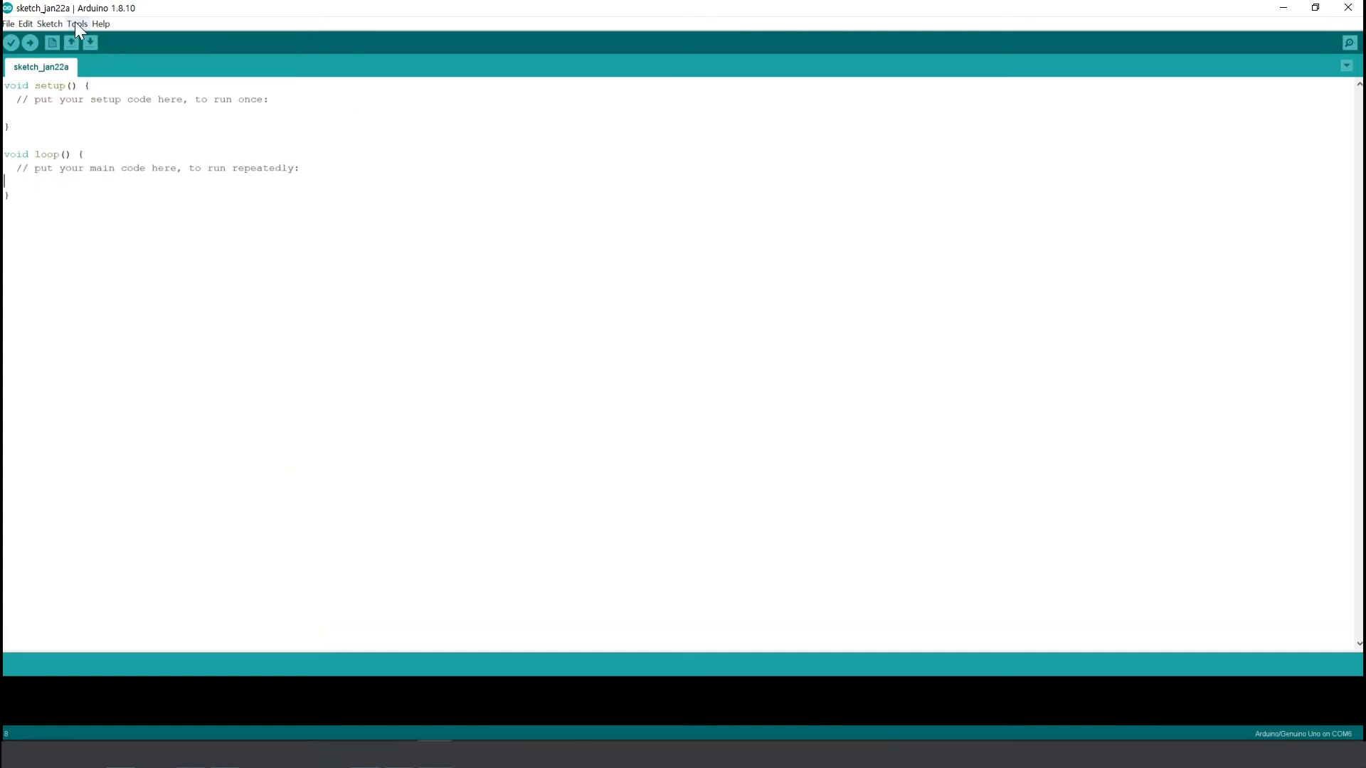
click(76, 23)
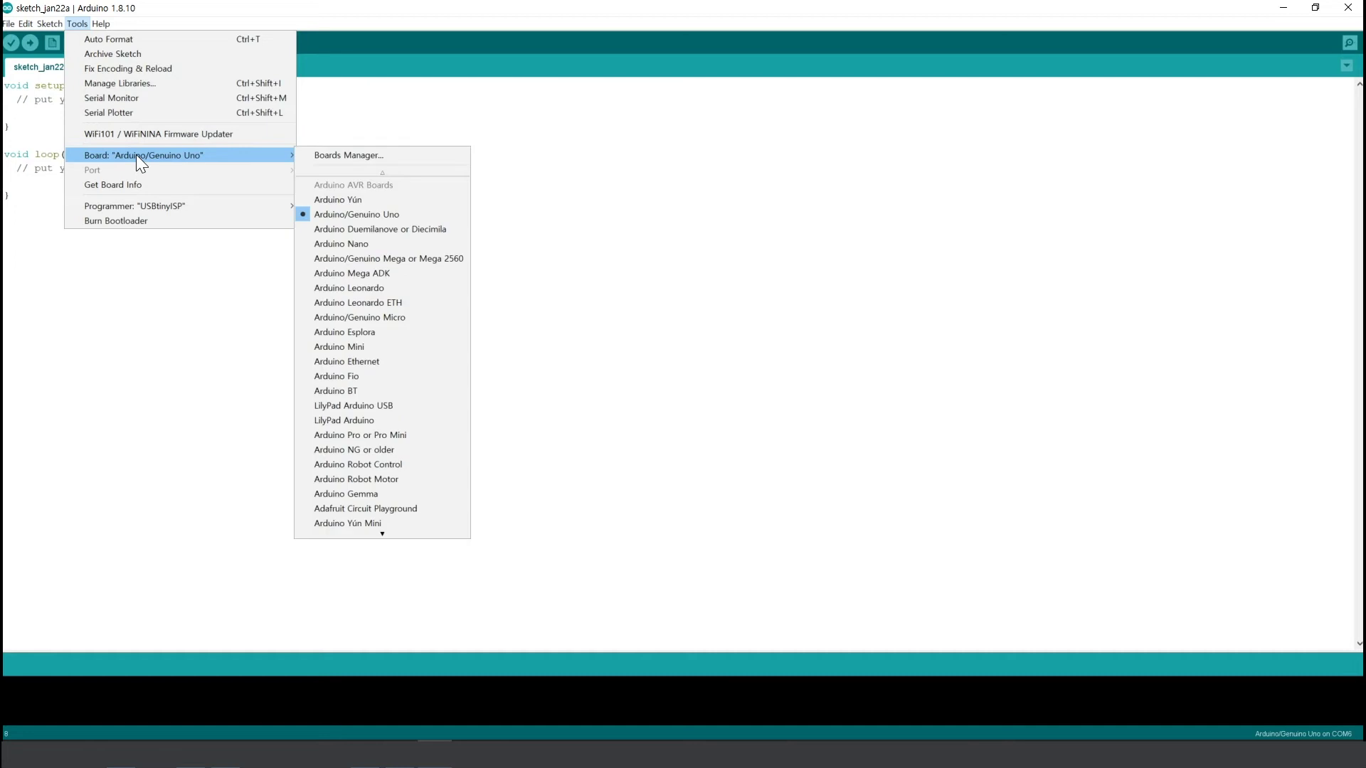
click(333, 155)
text(esp8266)
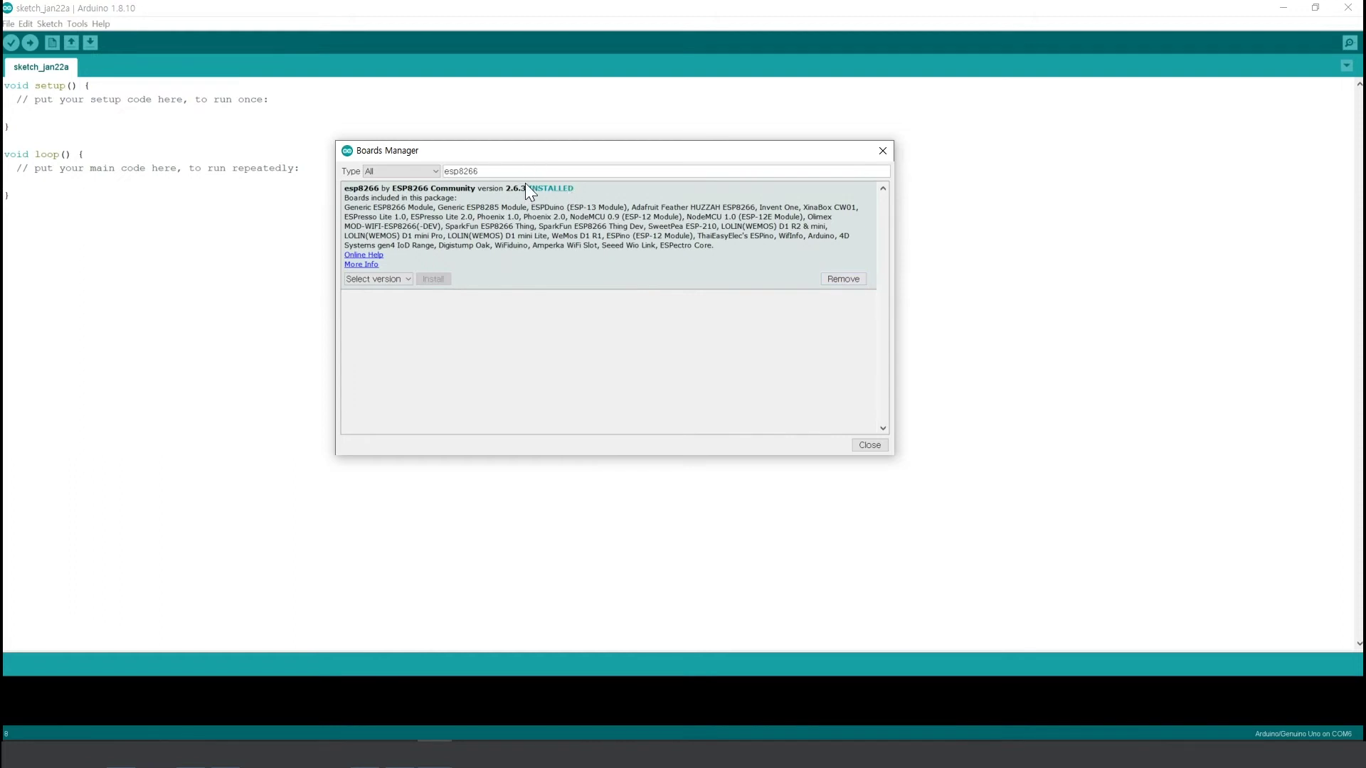
click(882, 151)
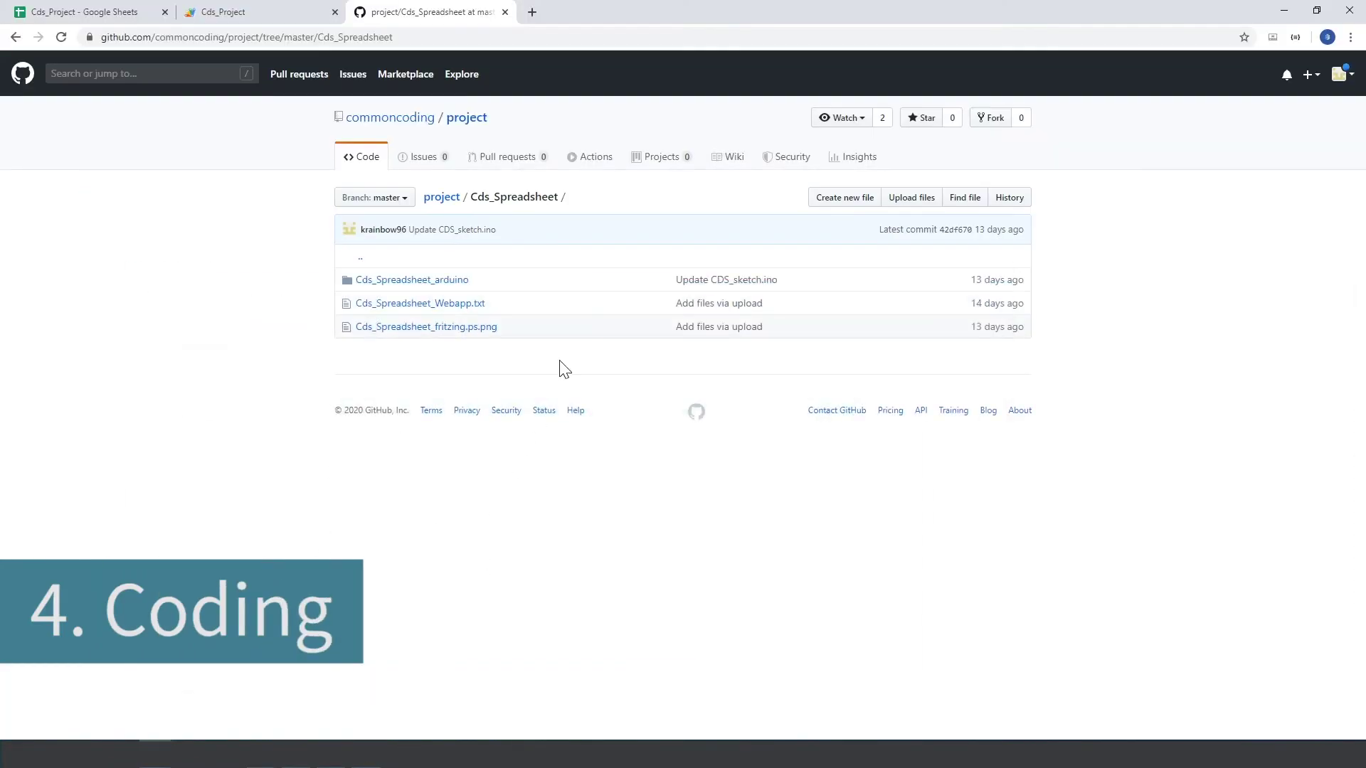
Step: Open CDS_sketch.ino in GitHub's Cds_Spreadsheet_arduino folder
drag(473, 282, 349, 279)
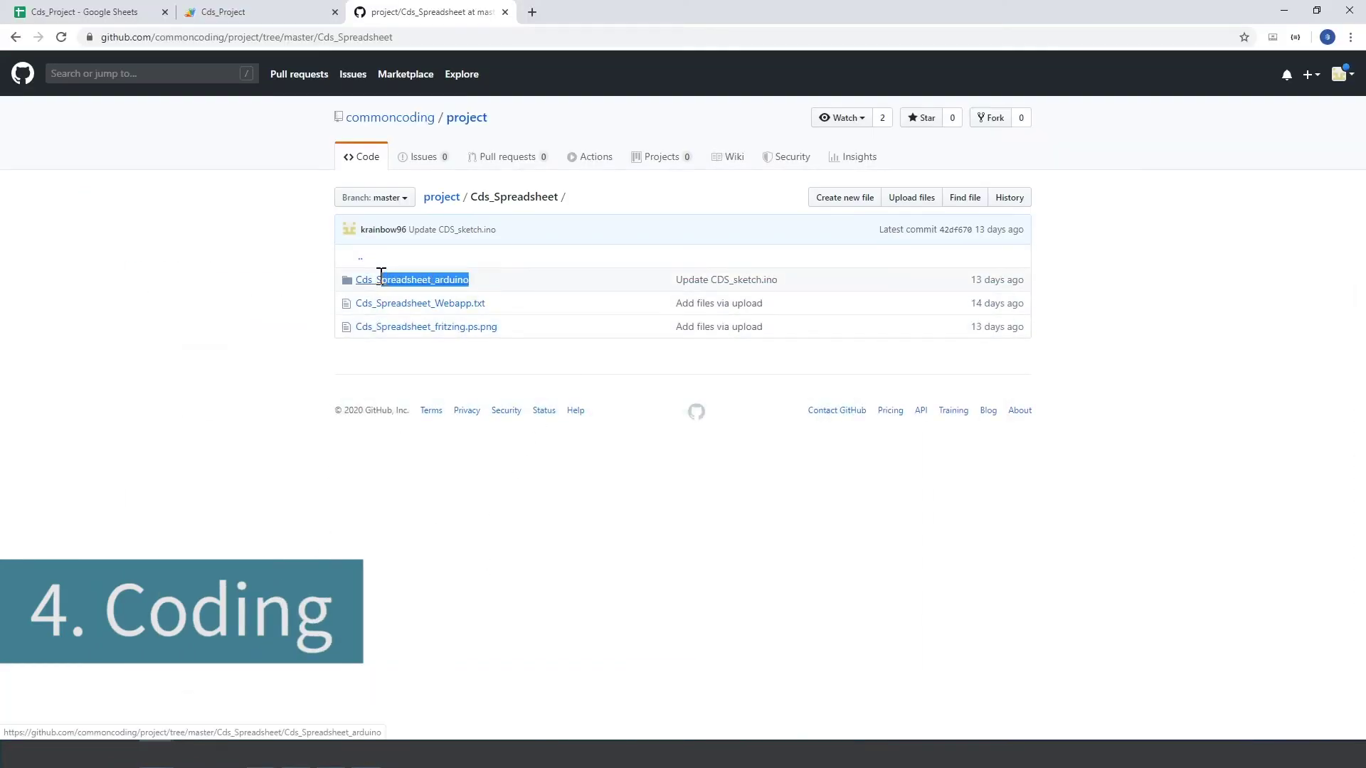
click(277, 290)
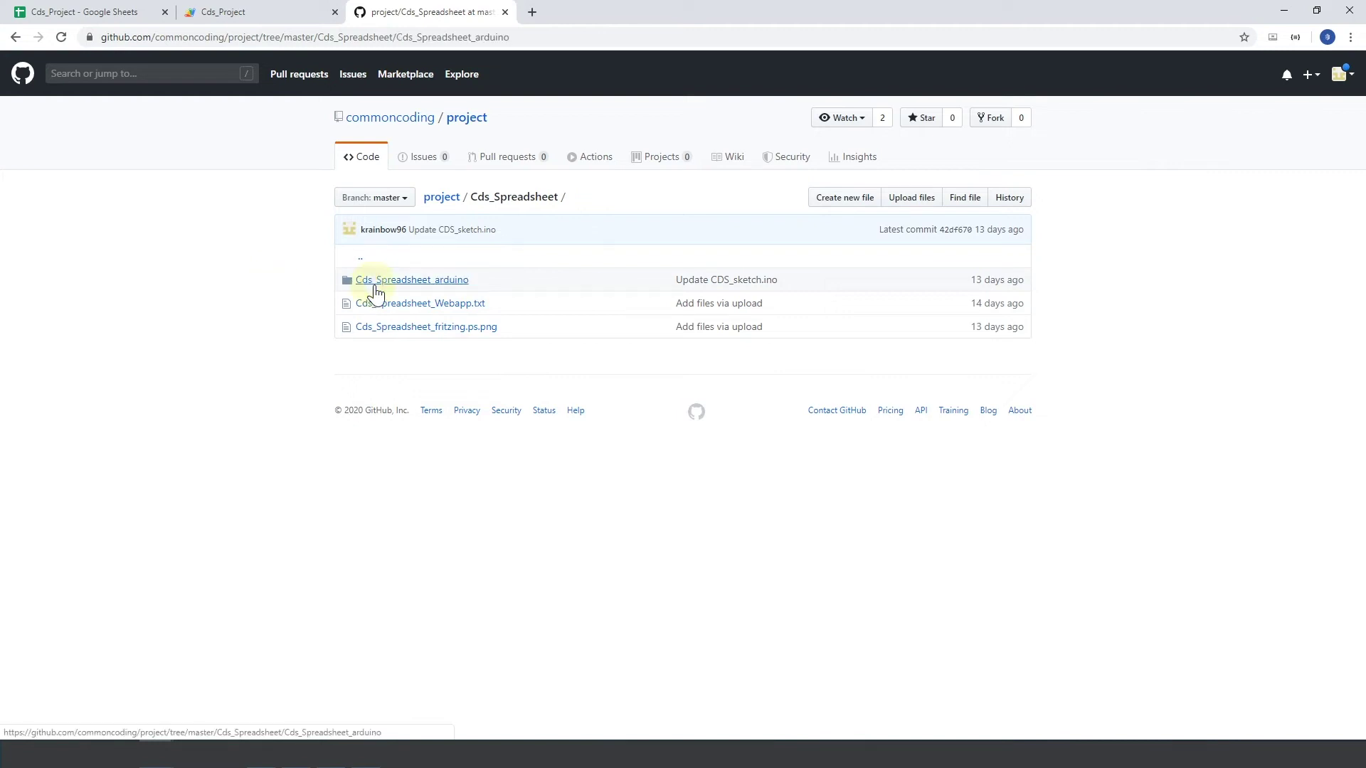
click(375, 281)
click(390, 283)
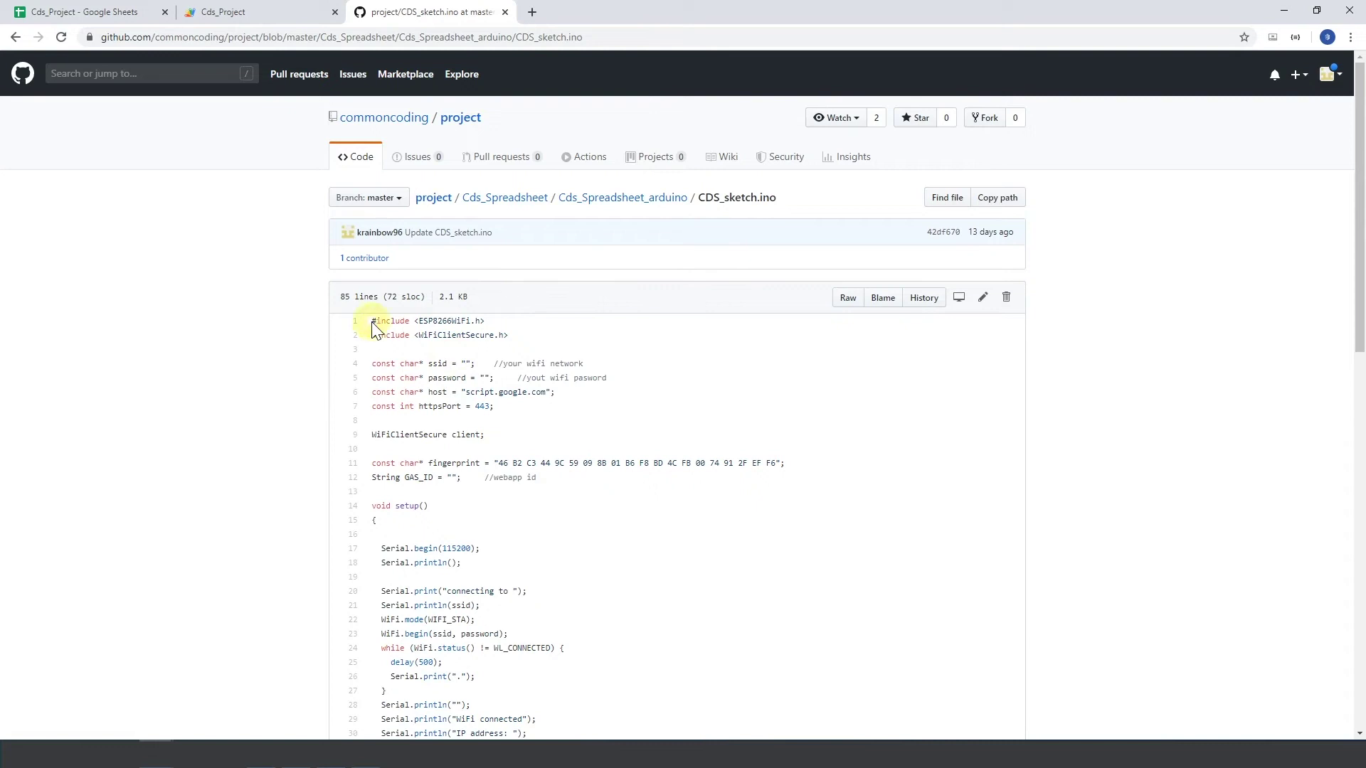
Step: Select all 85 lines of the CDS sketch code and copy them
drag(371, 320, 407, 441)
scroll(408, 441, down, 1)
scroll(417, 481, down, 2)
scroll(418, 482, down, 2)
scroll(387, 497, down, 3)
scroll(451, 525, down, 2)
mouse_move(407, 441)
mouse_down()
mouse_move(451, 524)
mouse_move(444, 625)
mouse_up()
scroll(451, 524, down, 3)
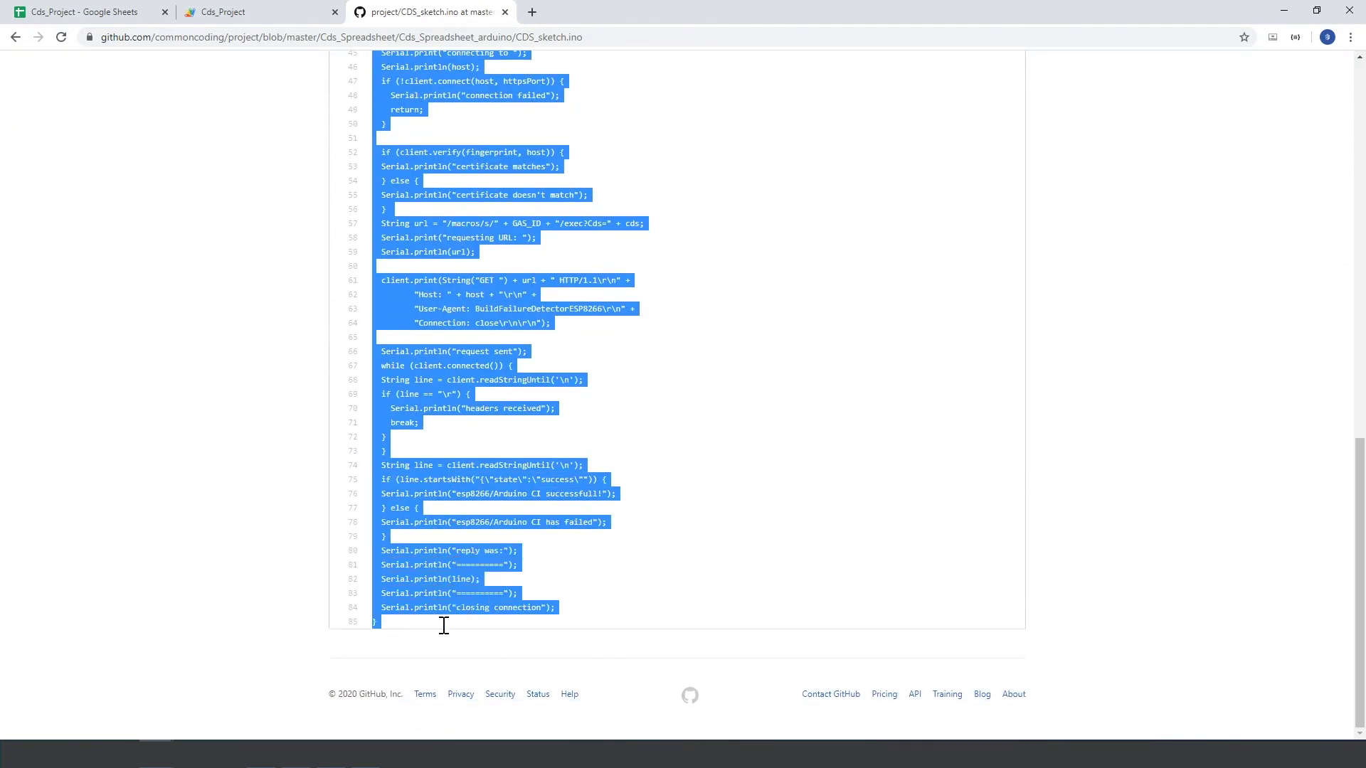
right_click(428, 373)
click(455, 384)
click(369, 735)
key(ctrl+a)
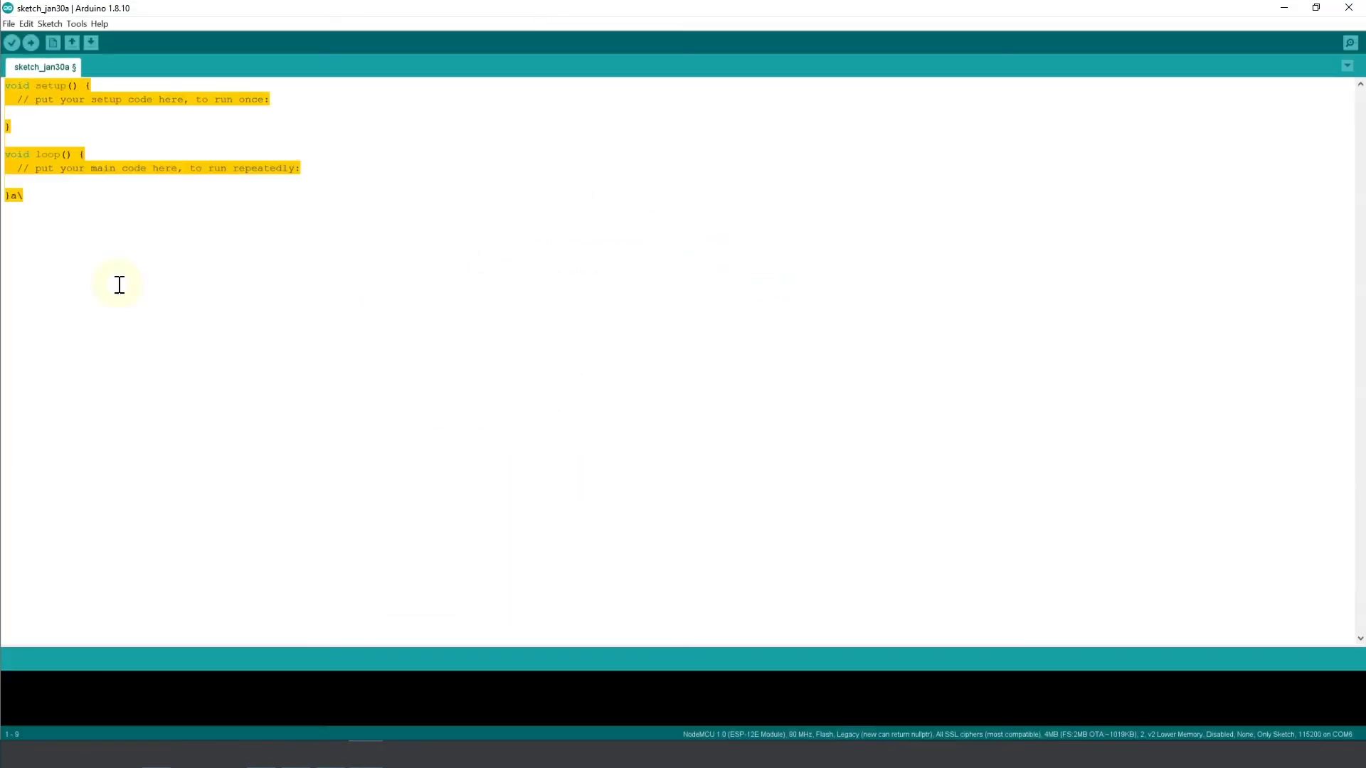
Step: Paste the copied CDS code over the default sketch
key(ctrl+v)
scroll(119, 283, up, 4)
scroll(122, 266, up, 10)
scroll(131, 274, up, 2)
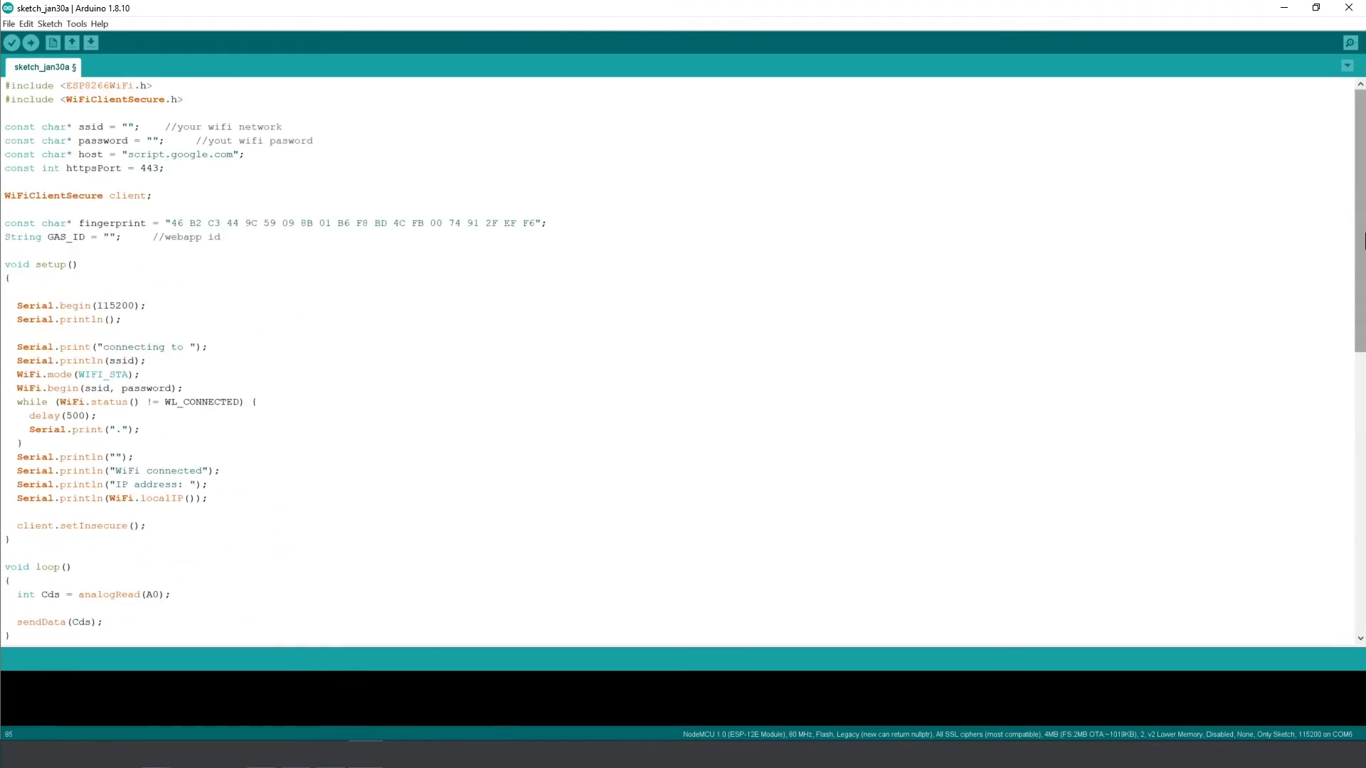
mouse_move(1359, 234)
mouse_down()
mouse_move(1336, 494)
mouse_move(1351, 156)
mouse_up()
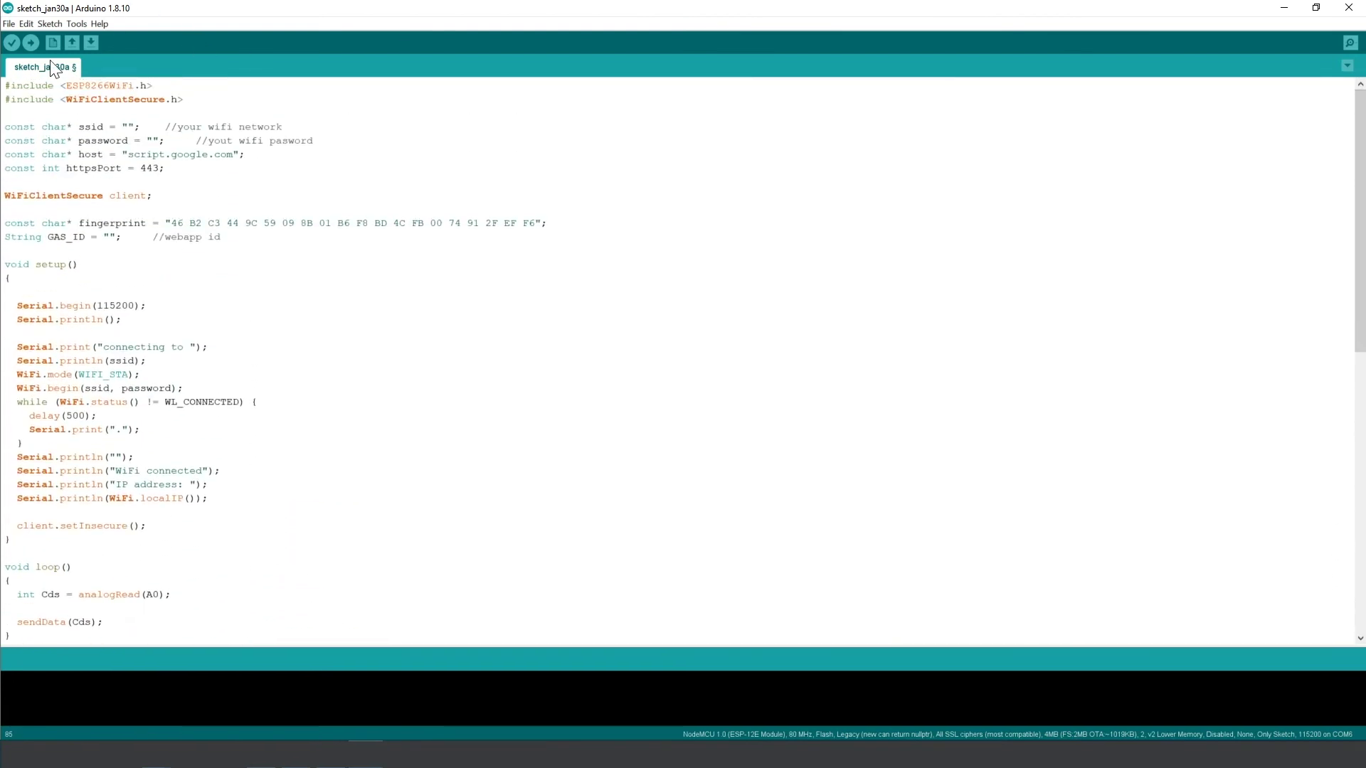
Step: Set ssid to 'commoncoding' and enter the Wi-Fi password on lines 4 and 5
drag(79, 126, 114, 128)
click(128, 127)
text(commoncoding)
drag(79, 141, 113, 146)
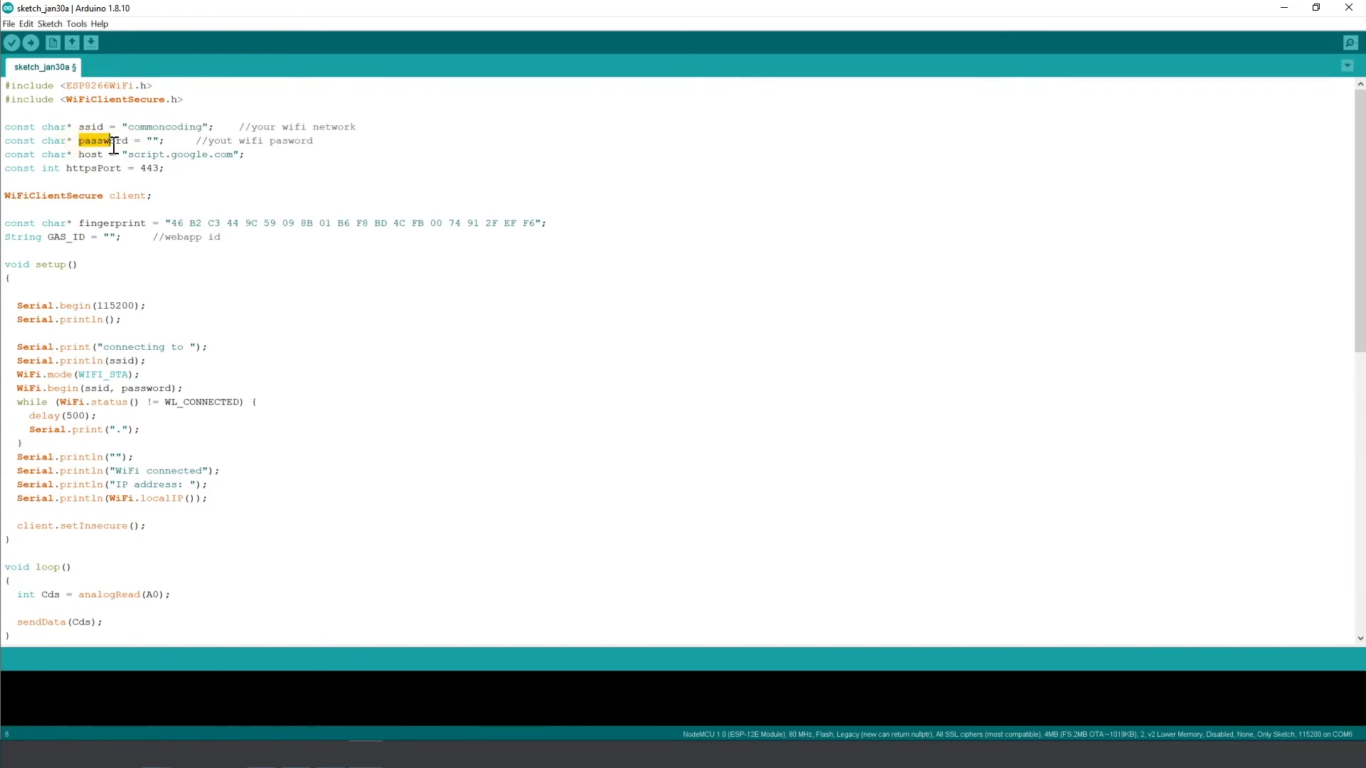
click(152, 141)
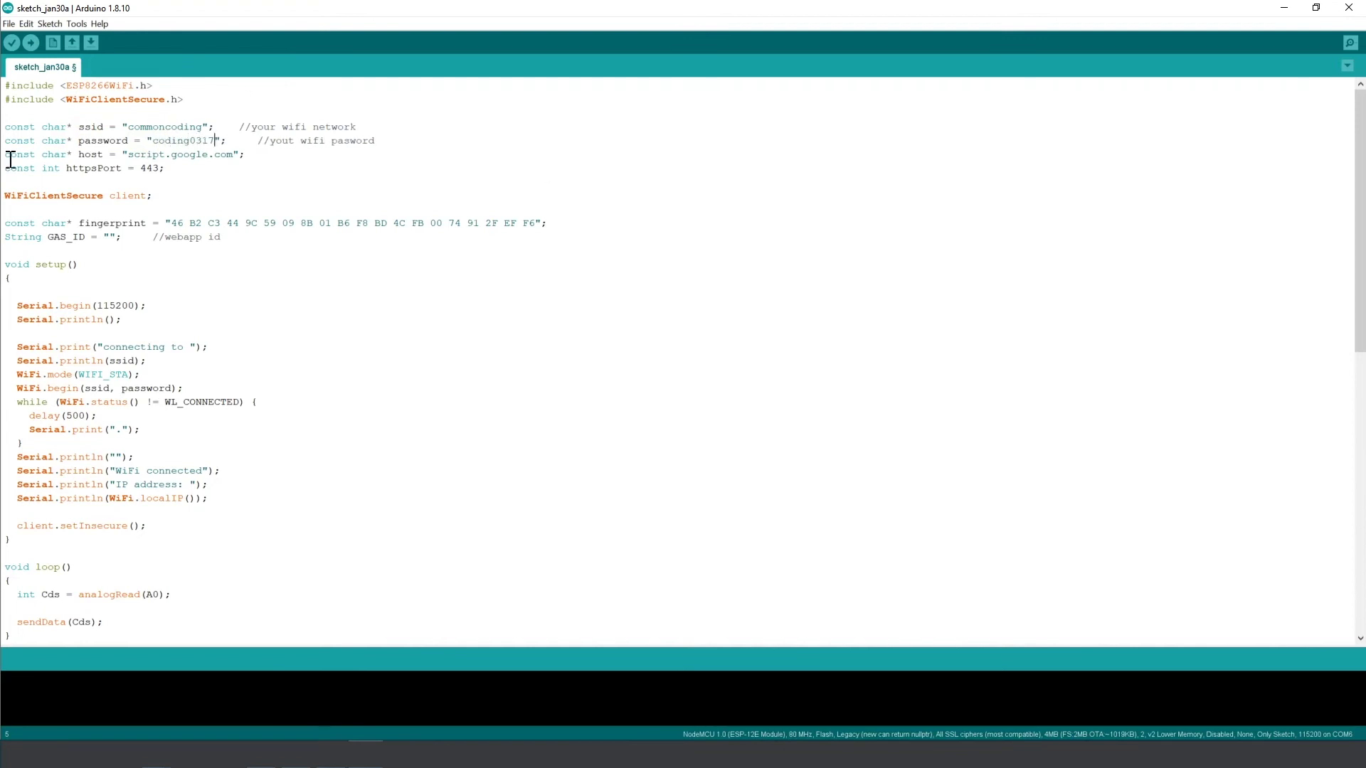
mouse_move(78, 127)
mouse_down()
mouse_move(210, 150)
mouse_move(404, 140)
mouse_up()
Step: Ready the empty GAS_ID value for the web app ID and return to the deployed web app URL
click(110, 236)
drag(29, 236, 217, 237)
click(112, 236)
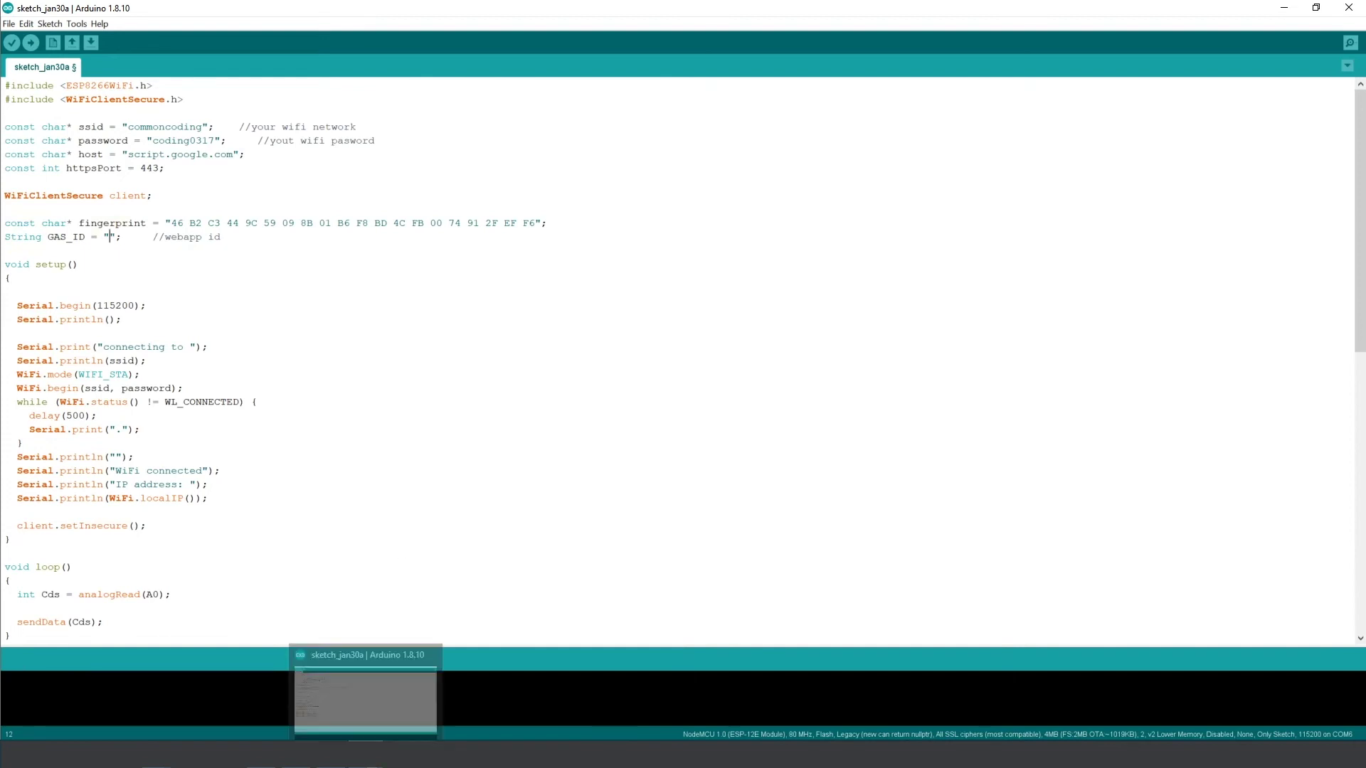
key(alt+Tab)
click(262, 14)
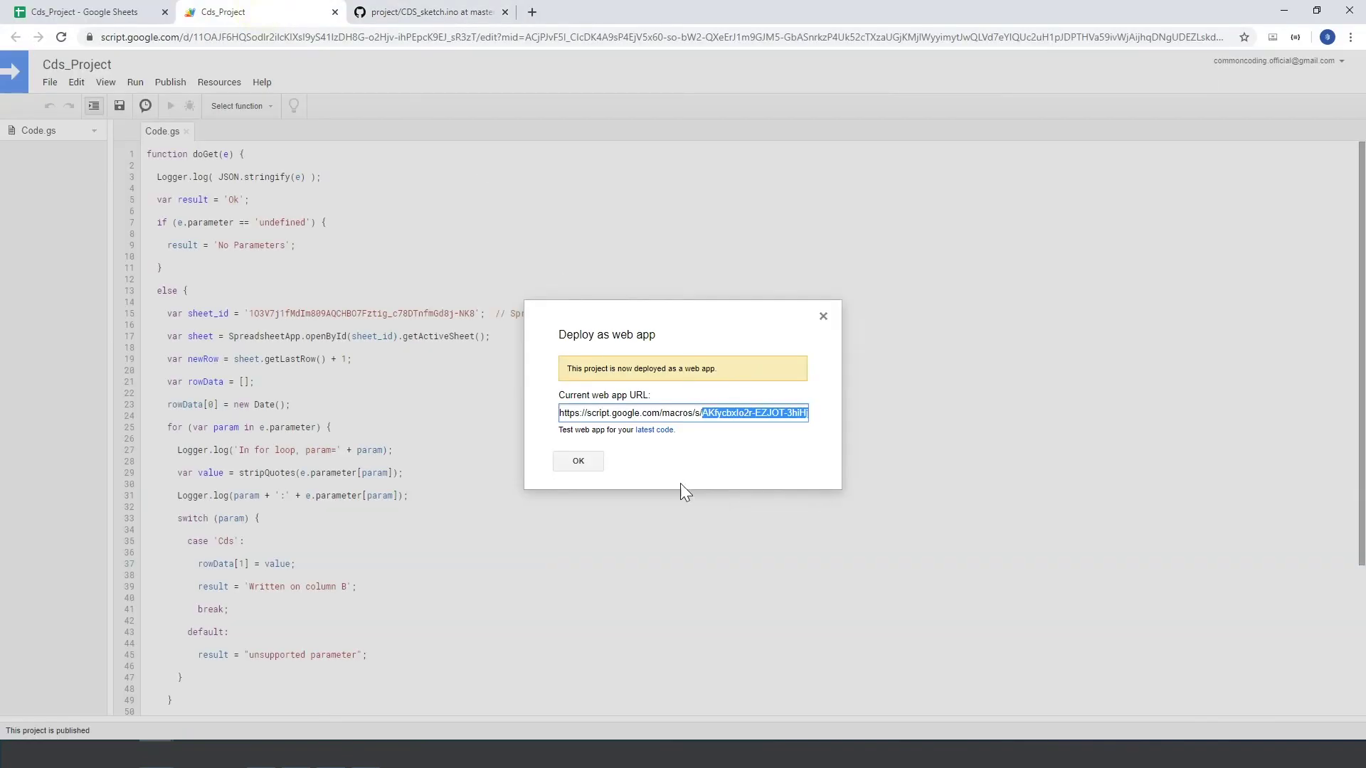
Step: Copy the web app ID from the deployed URL, up to /exec, and return to Arduino IDE
drag(713, 413, 827, 441)
drag(827, 441, 787, 417)
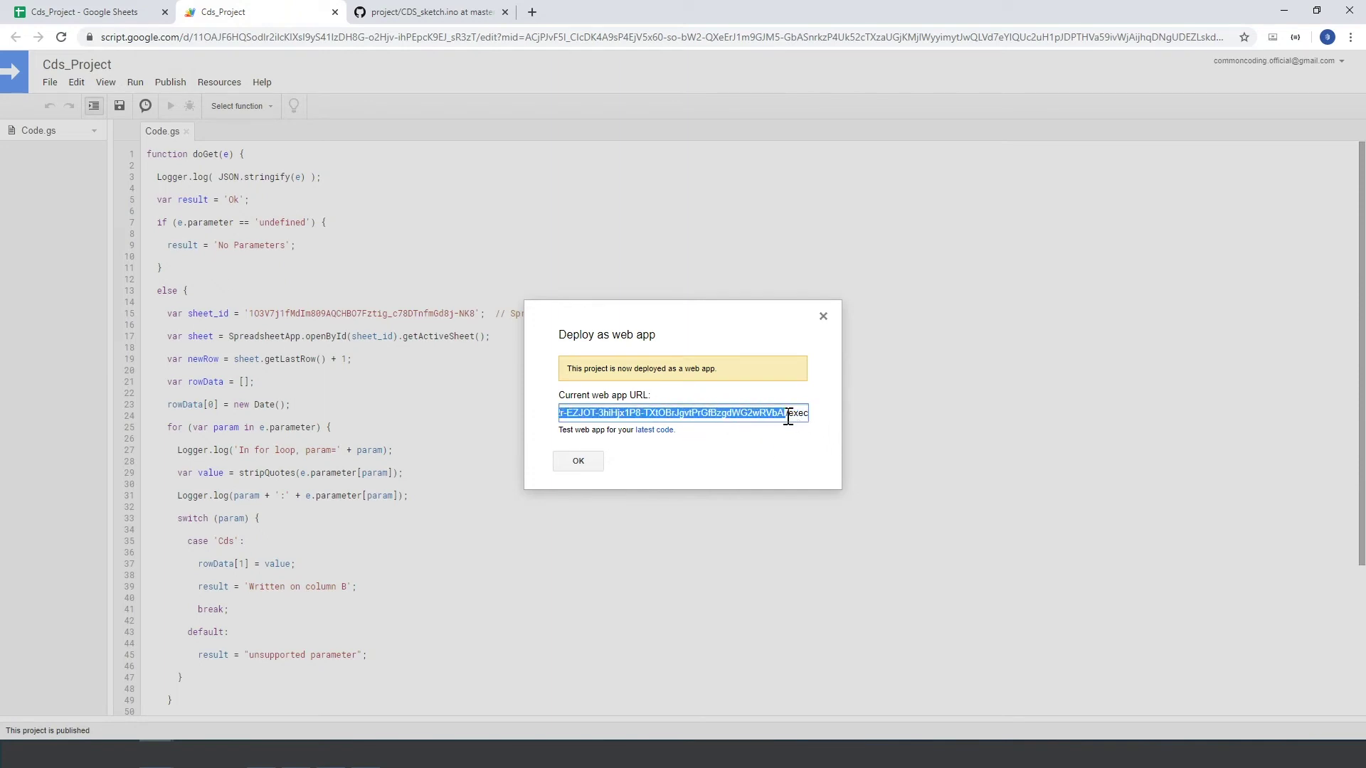
right_click(719, 414)
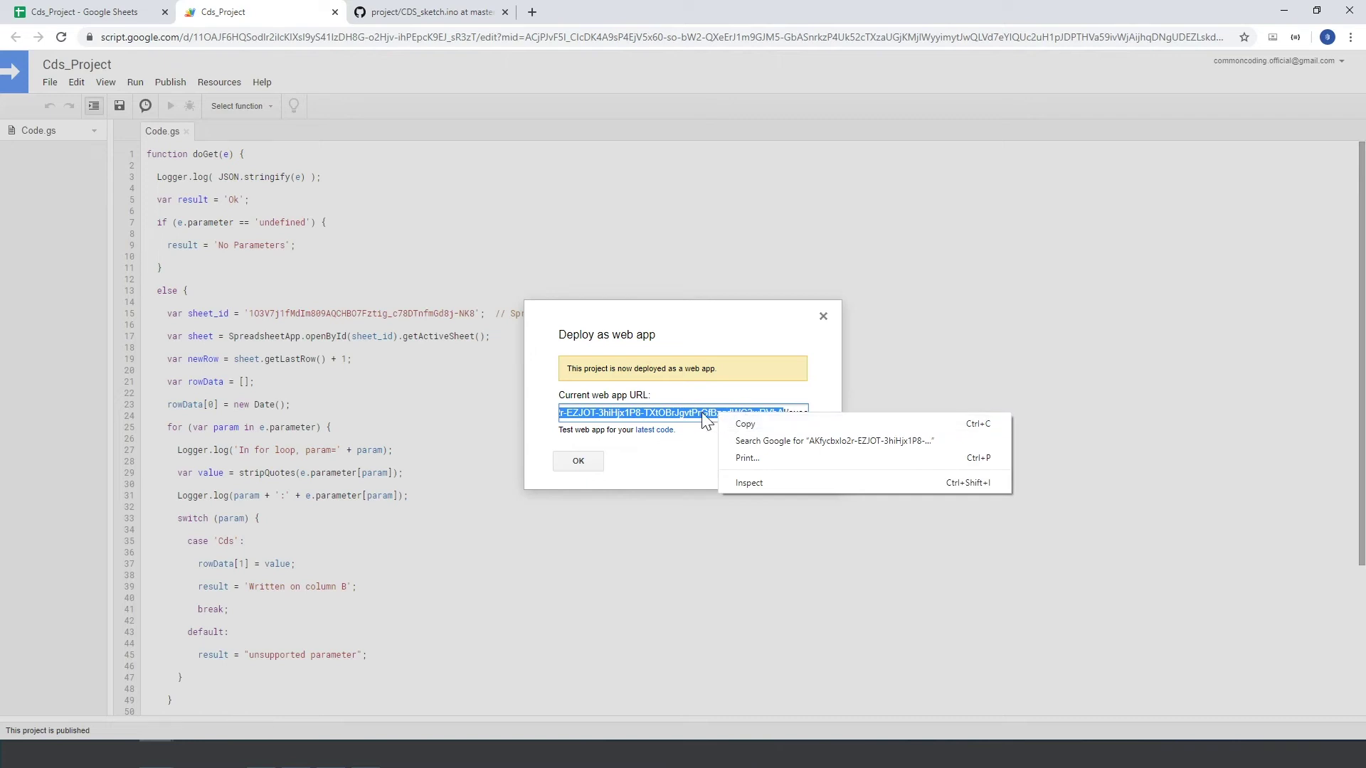
click(741, 425)
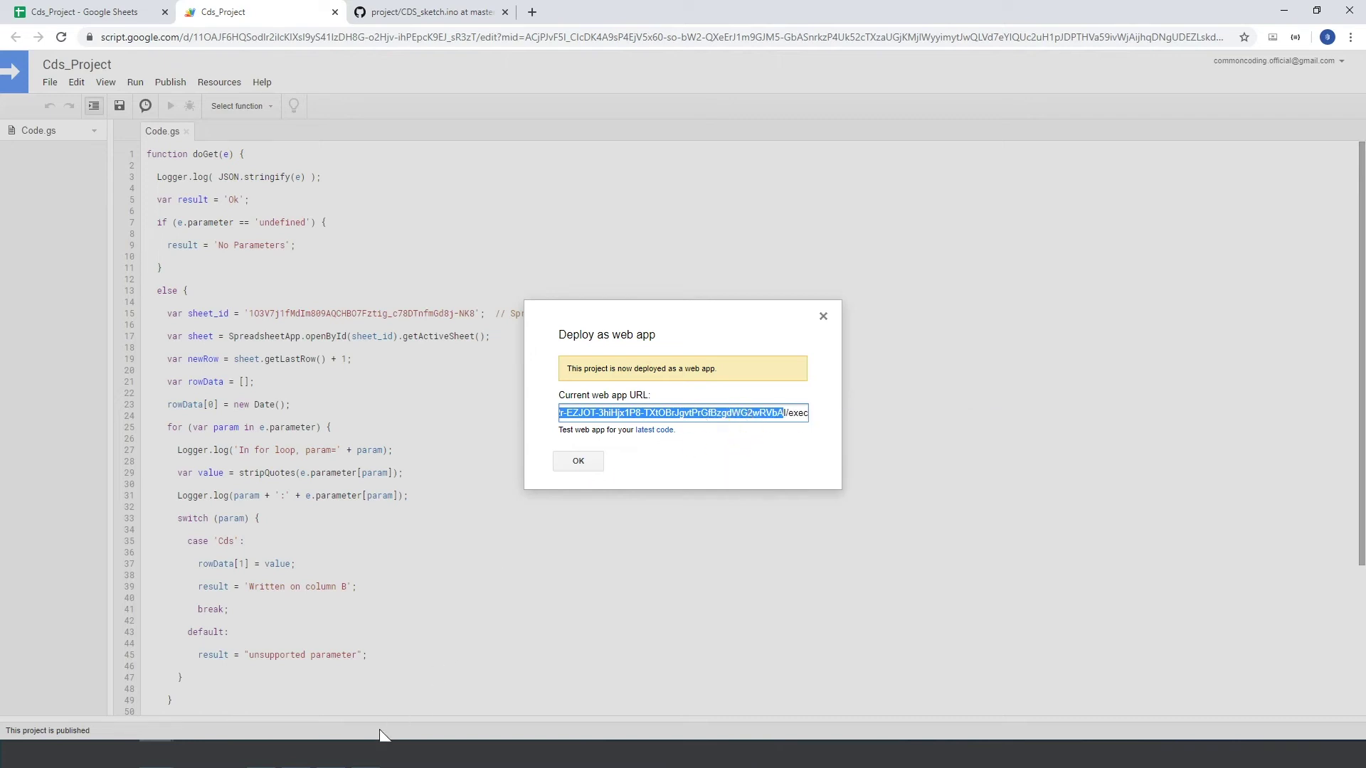
click(384, 734)
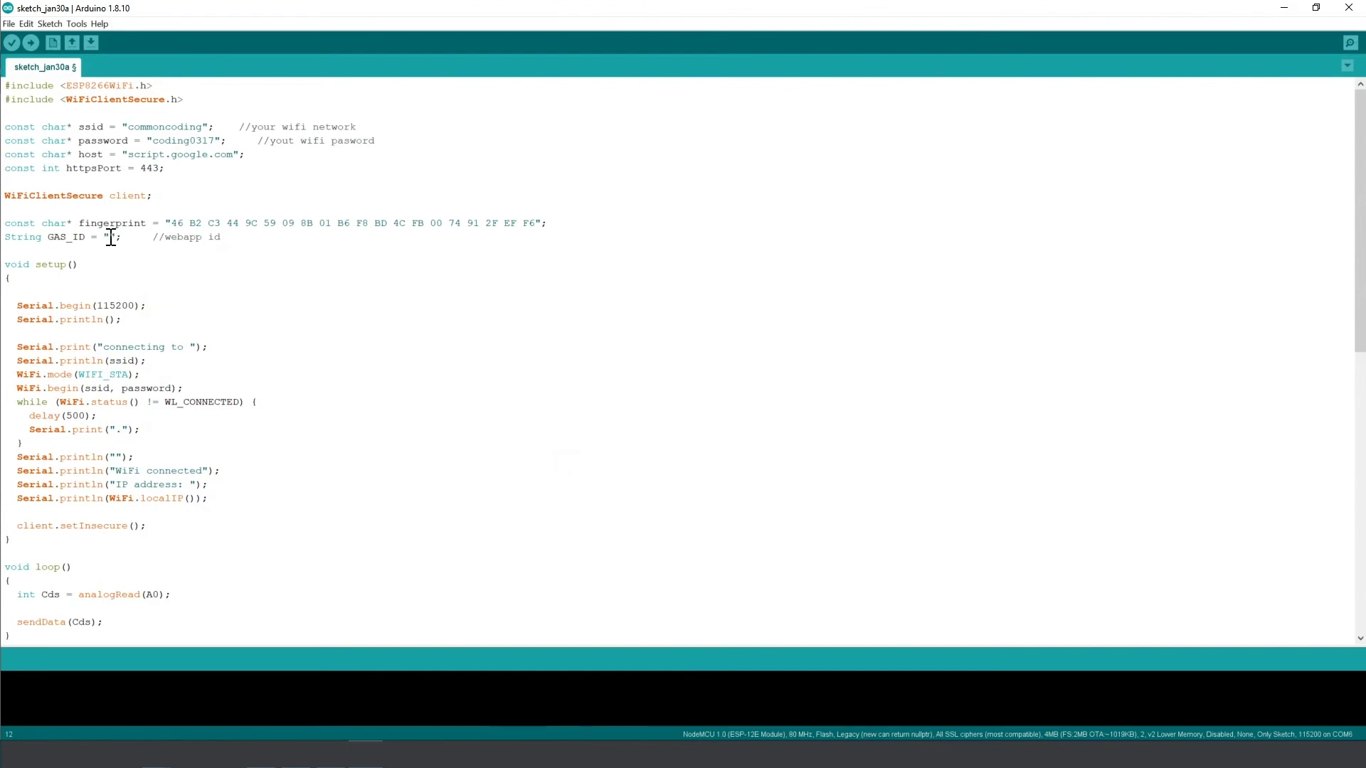
Step: Paste the copied web app ID into the GAS_ID quotes of the sketch
right_click(110, 236)
click(158, 309)
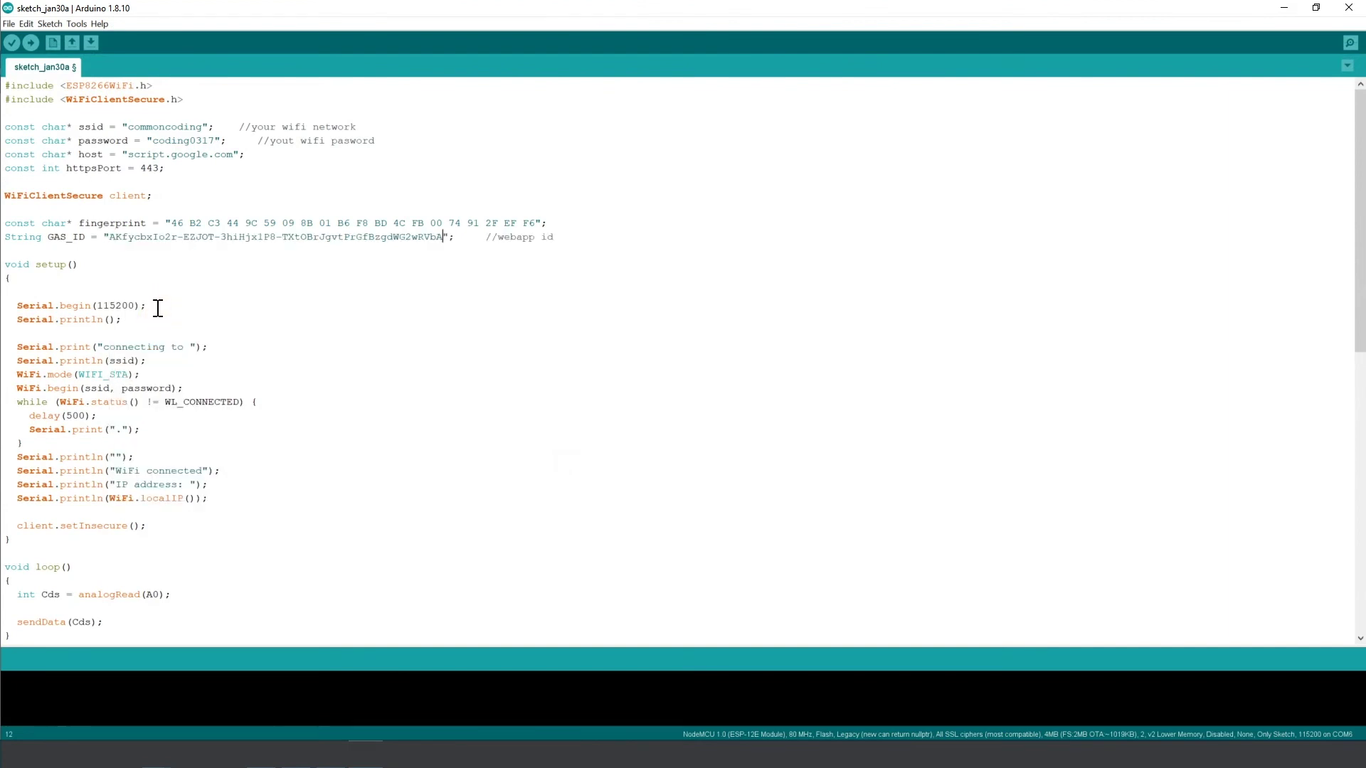
double_click(53, 236)
drag(109, 237, 450, 238)
click(405, 277)
scroll(261, 361, down, 1)
scroll(268, 372, down, 2)
scroll(268, 378, down, 1)
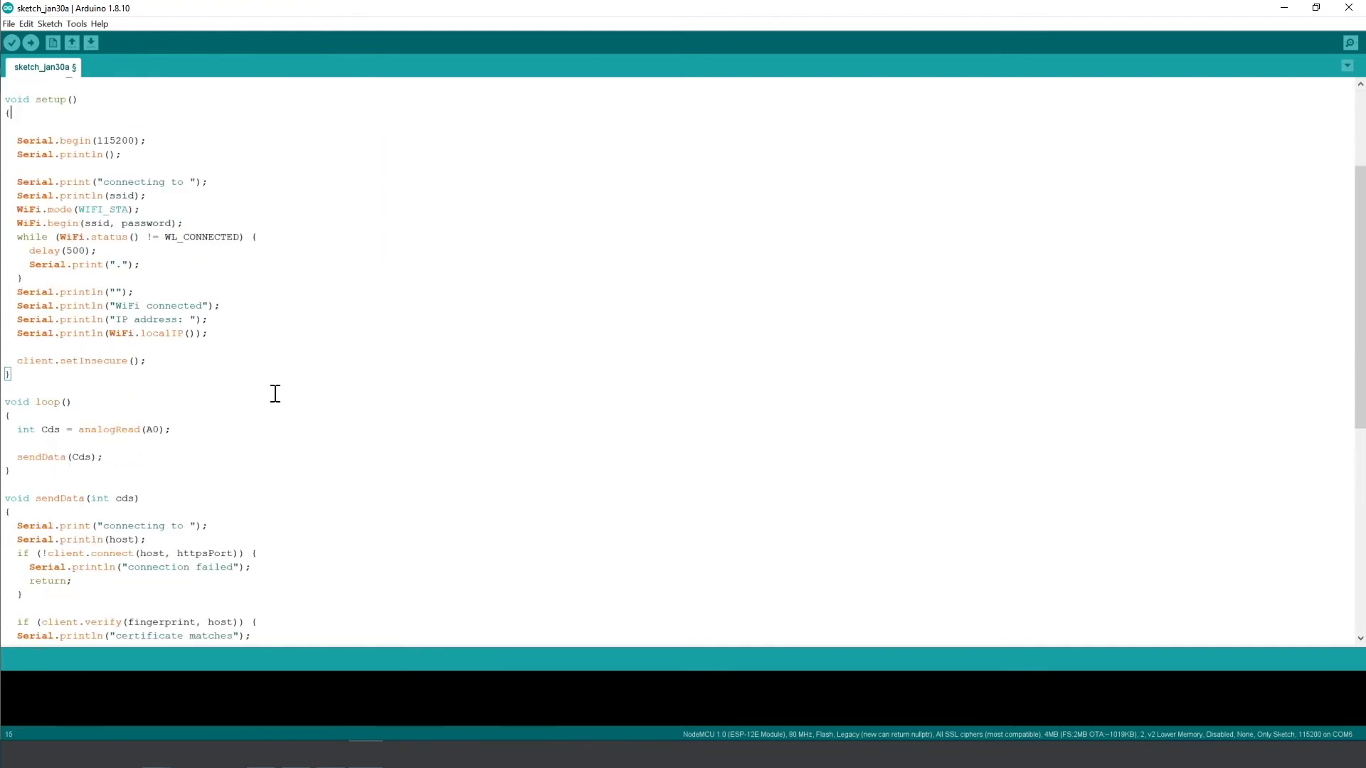
scroll(275, 393, up, 3)
scroll(275, 390, up, 1)
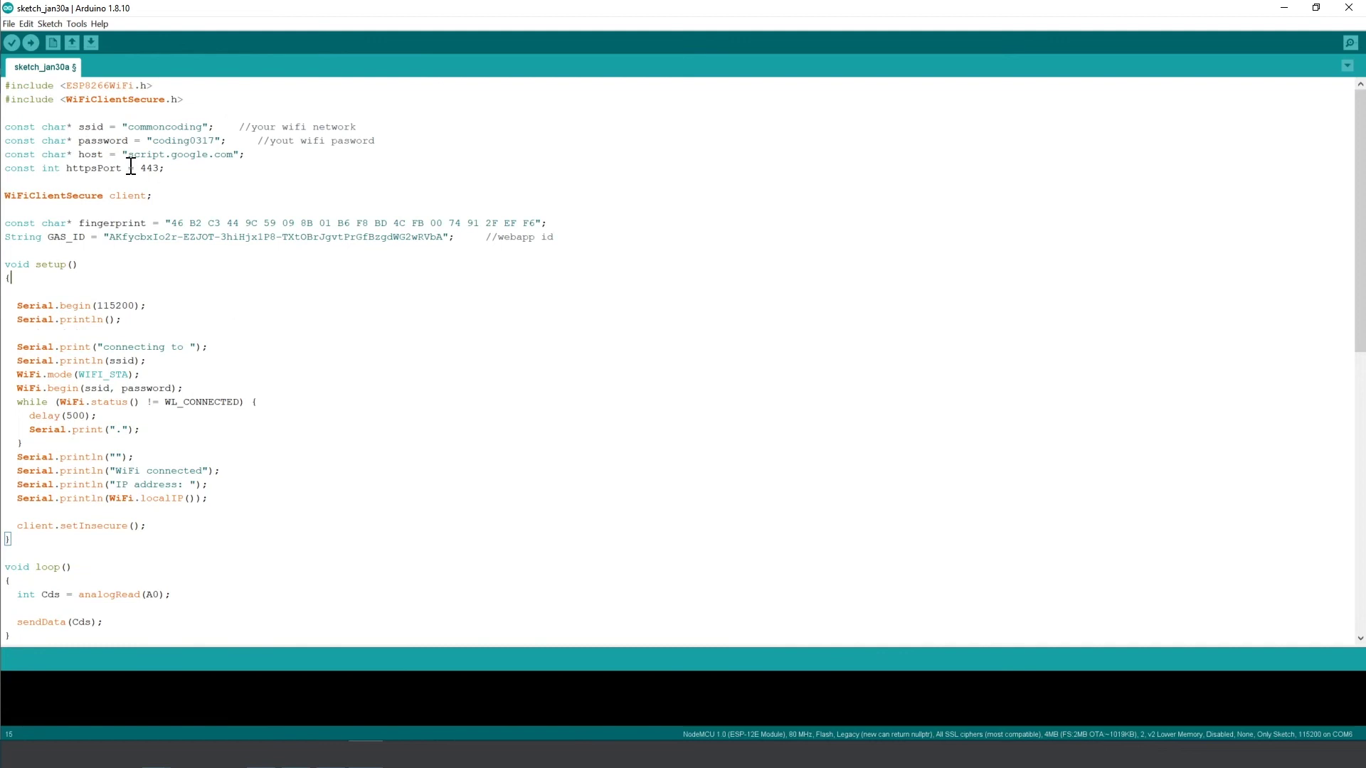
Step: Select NodeMCU 1.0 (ESP-12E Module) as the target board
click(77, 24)
mouse_move(160, 155)
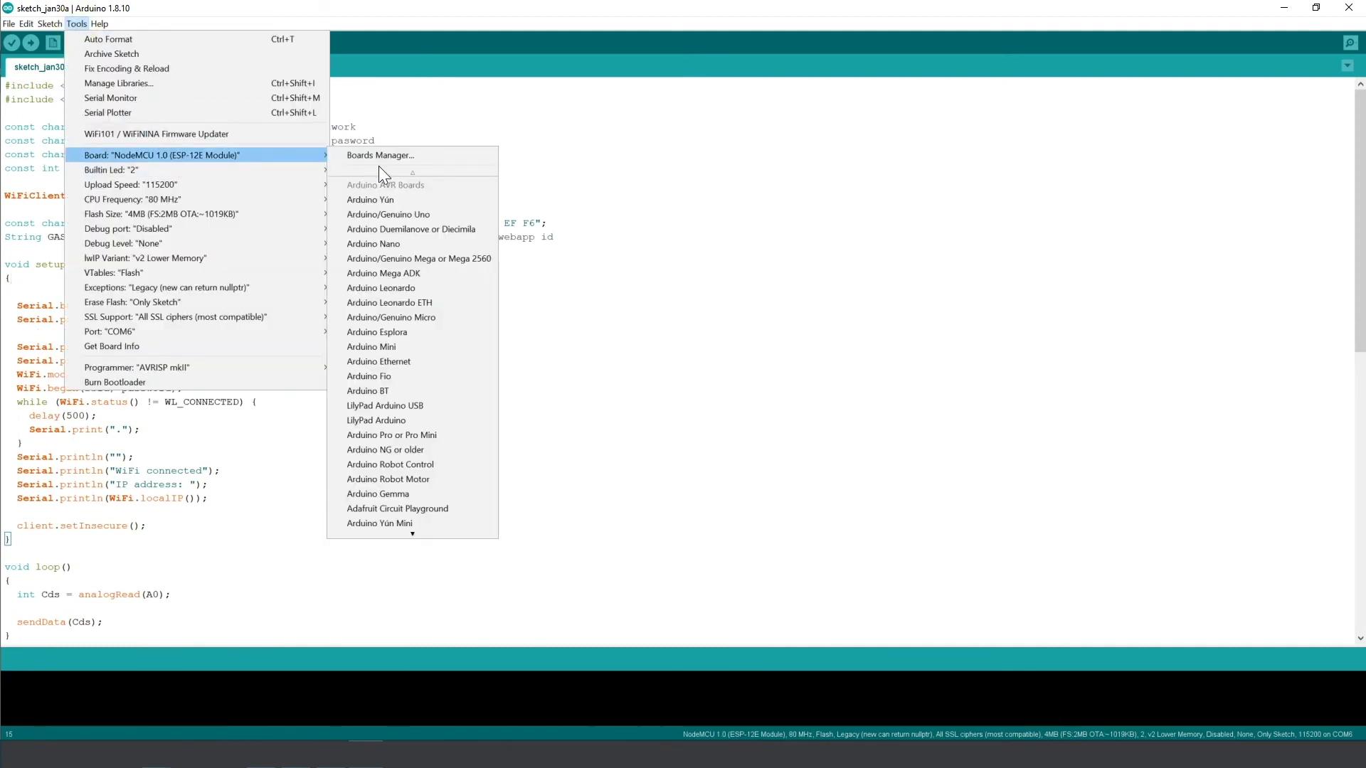
scroll(404, 320, down, 2)
scroll(406, 327, down, 4)
scroll(408, 338, down, 2)
scroll(408, 347, down, 2)
scroll(417, 377, down, 2)
scroll(418, 381, down, 2)
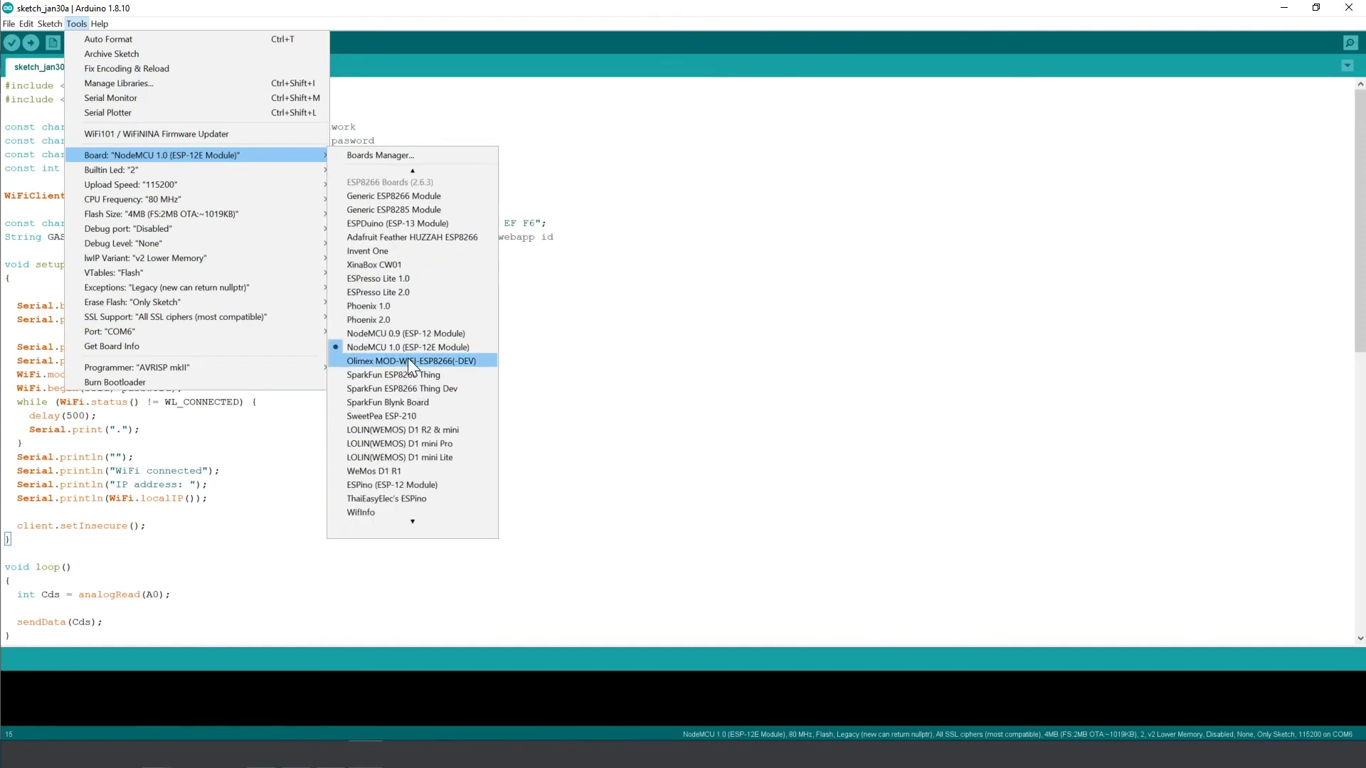
click(400, 347)
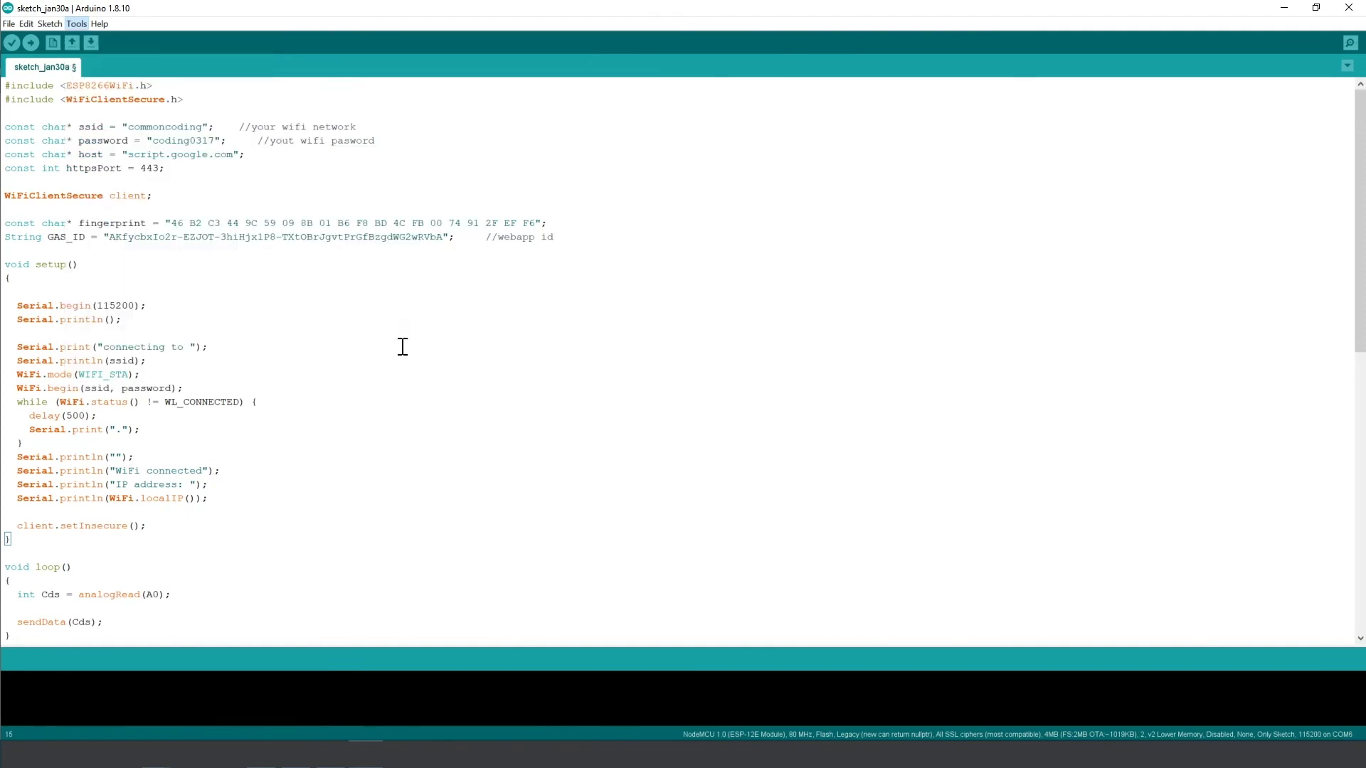
Step: Set the port to COM6, save the sketch, and upload it
click(82, 24)
mouse_move(110, 331)
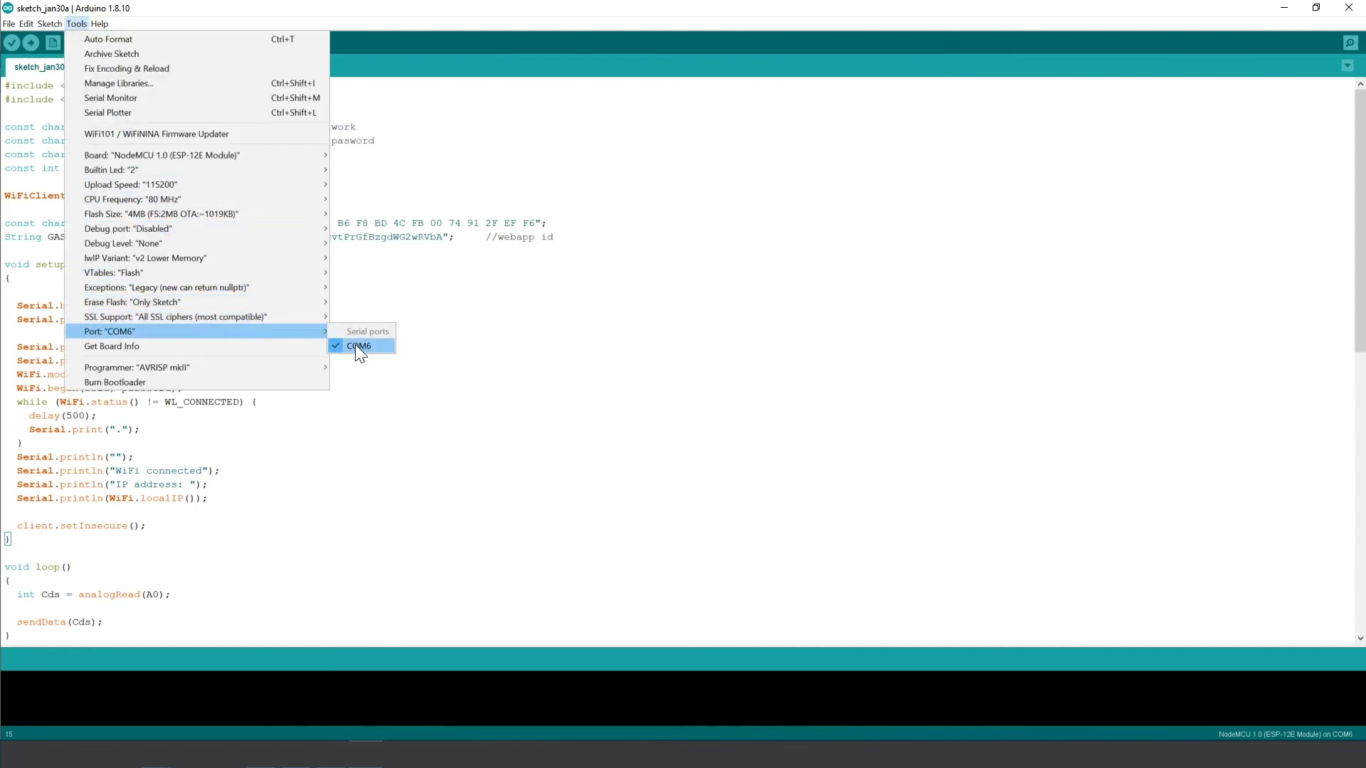
click(355, 346)
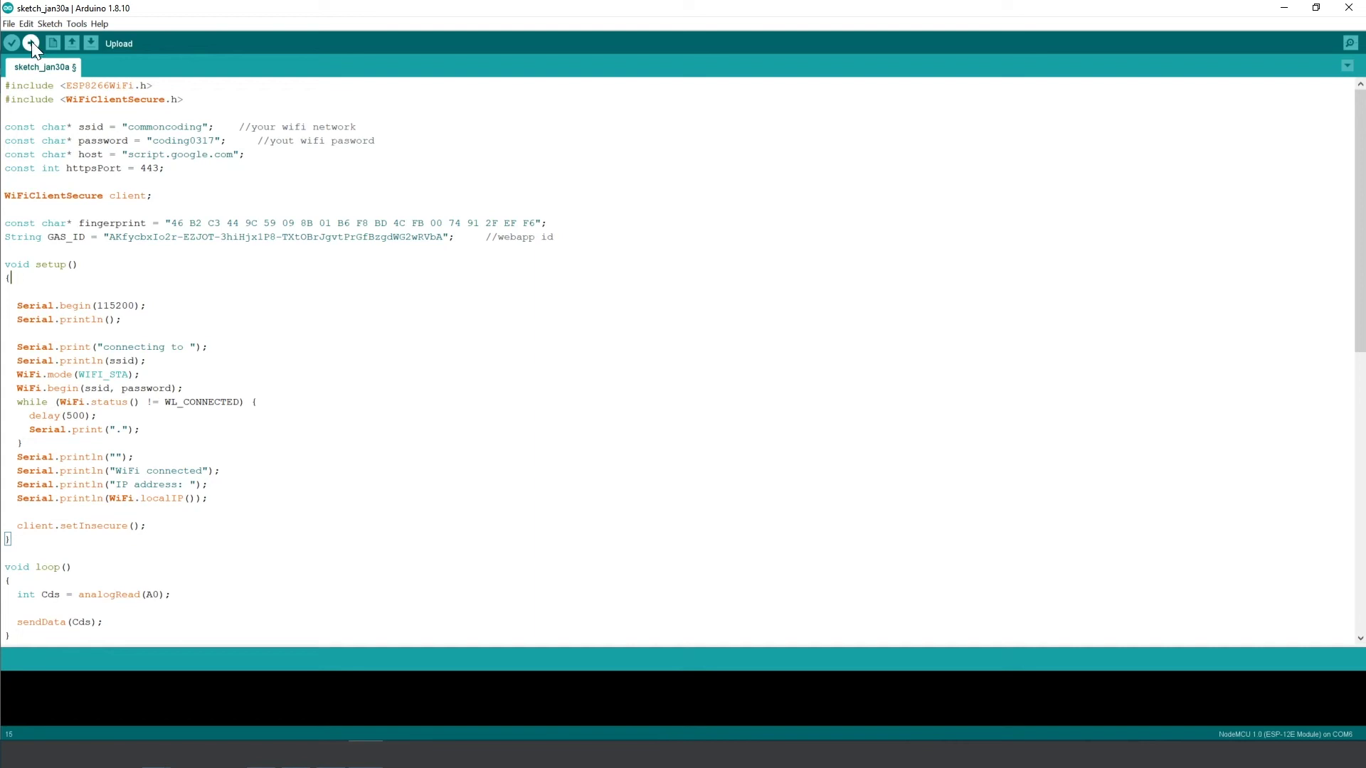
key(ctrl+s)
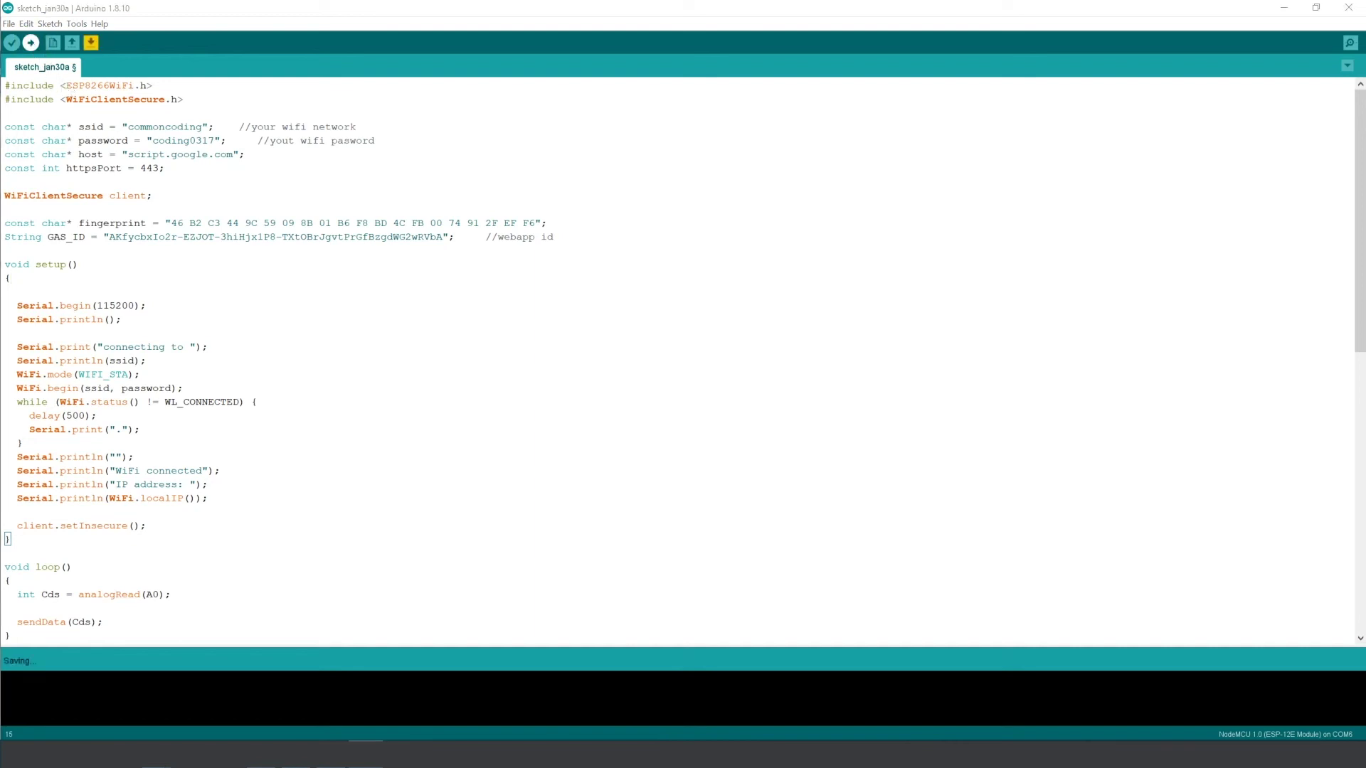
click(30, 42)
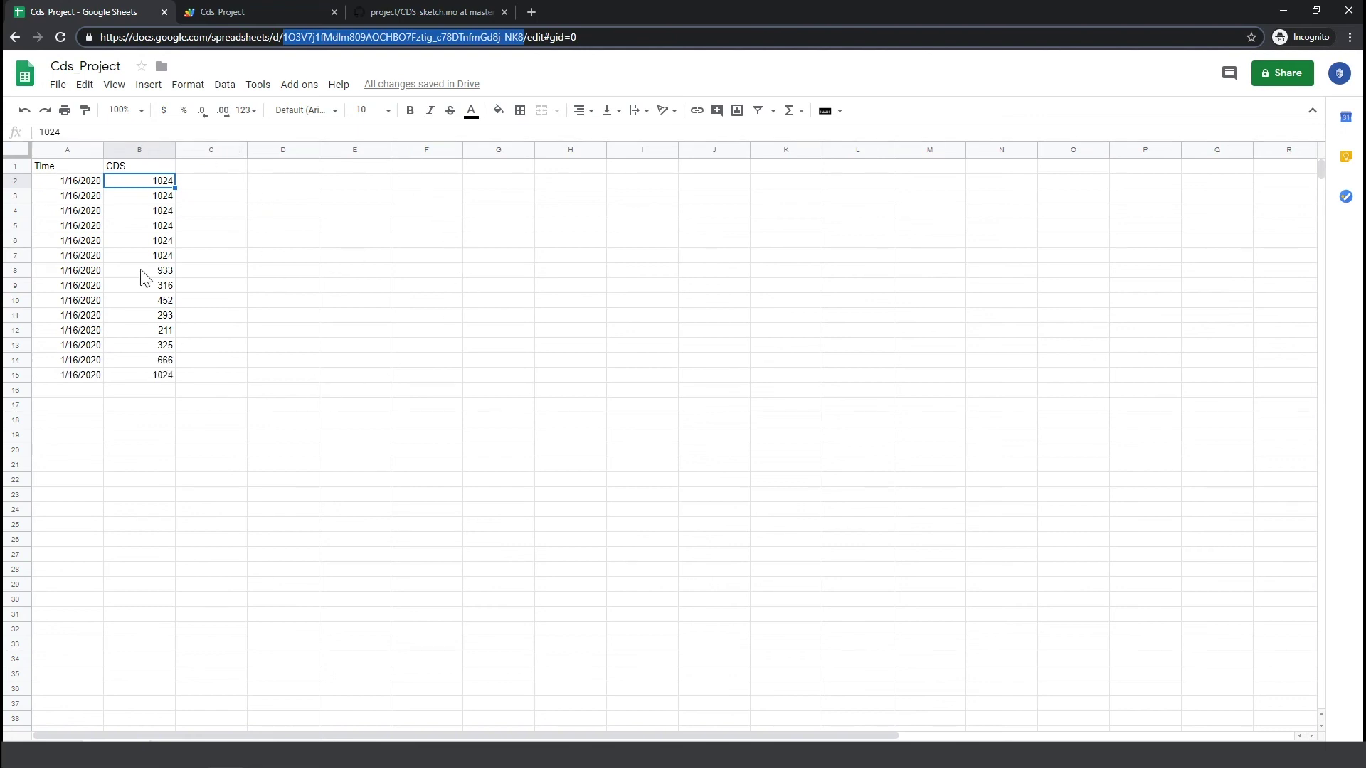
Step: Widen the Time column A and format it as Date time (e.g. 1/16/2020 17:44:32)
click(85, 150)
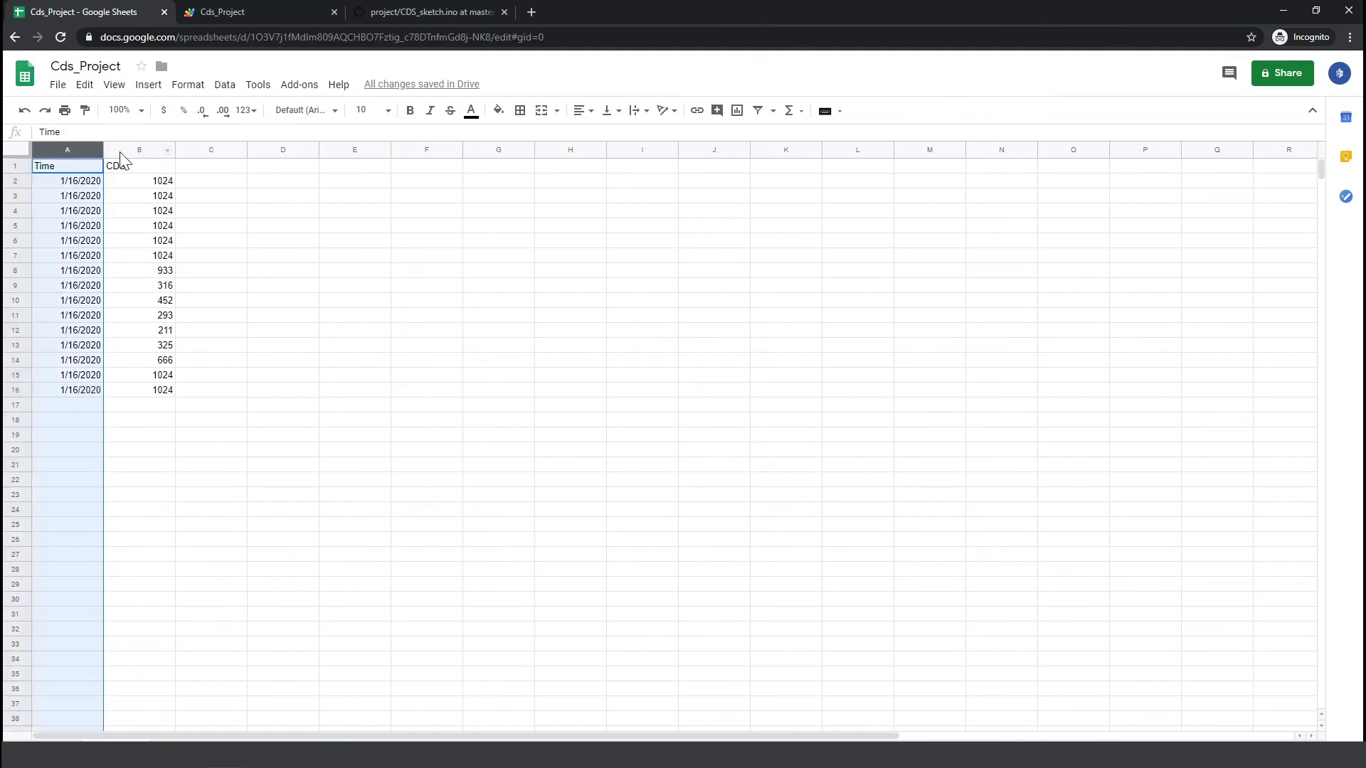
drag(104, 151, 130, 151)
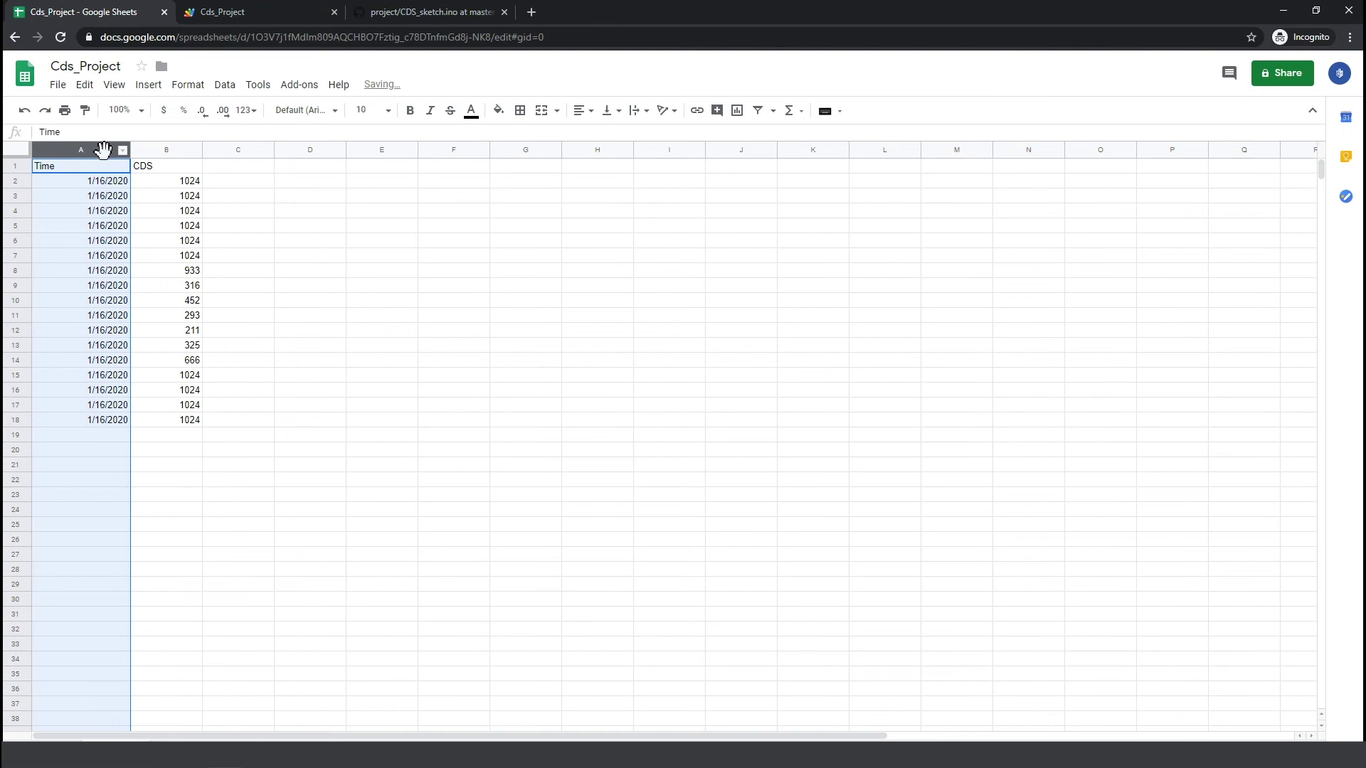
click(189, 86)
mouse_move(212, 145)
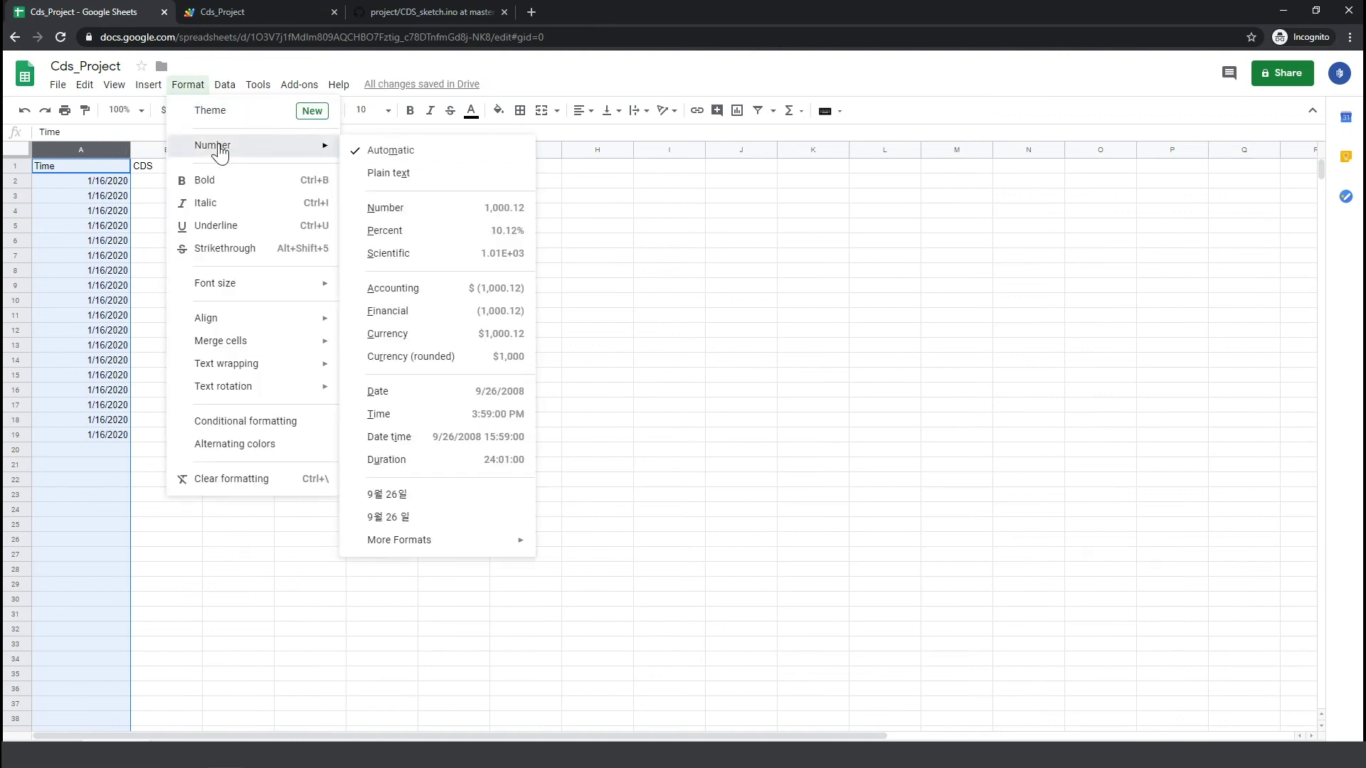
click(420, 438)
click(256, 438)
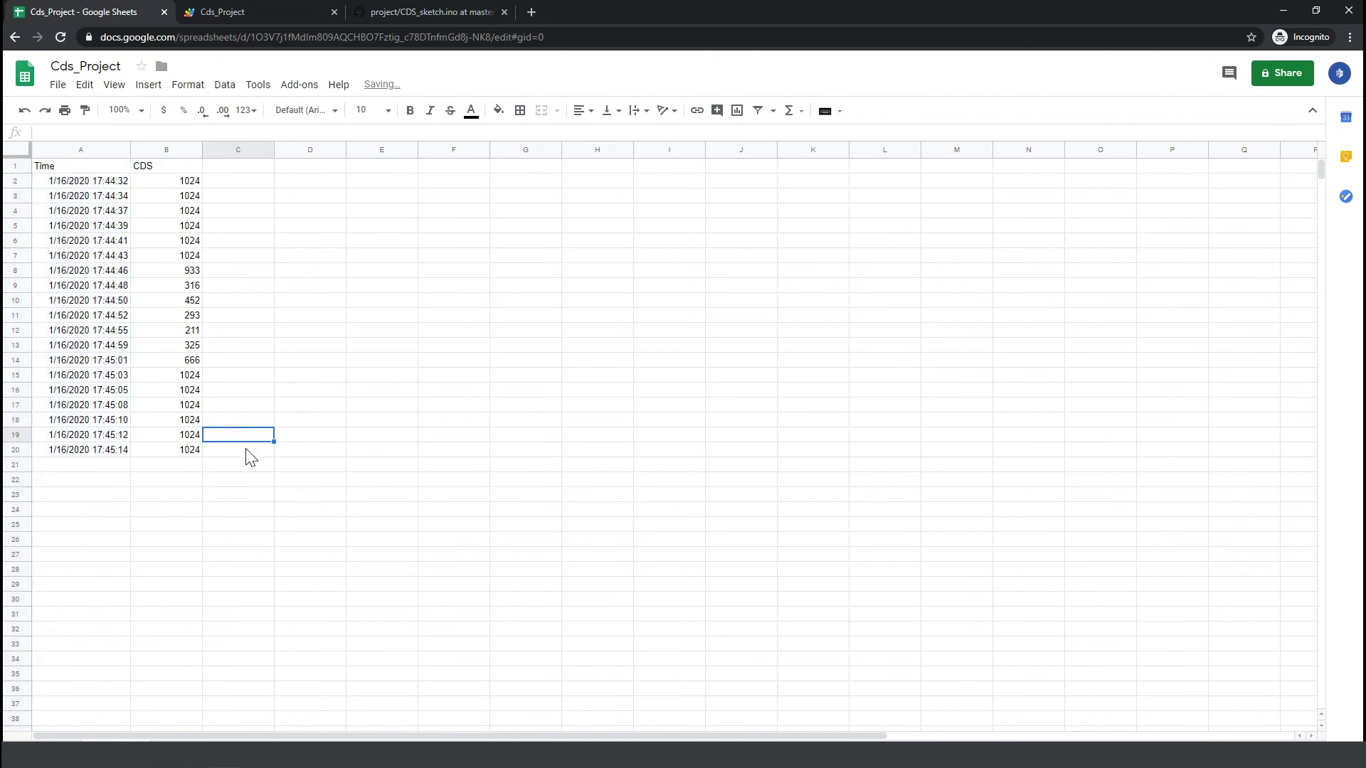
click(228, 465)
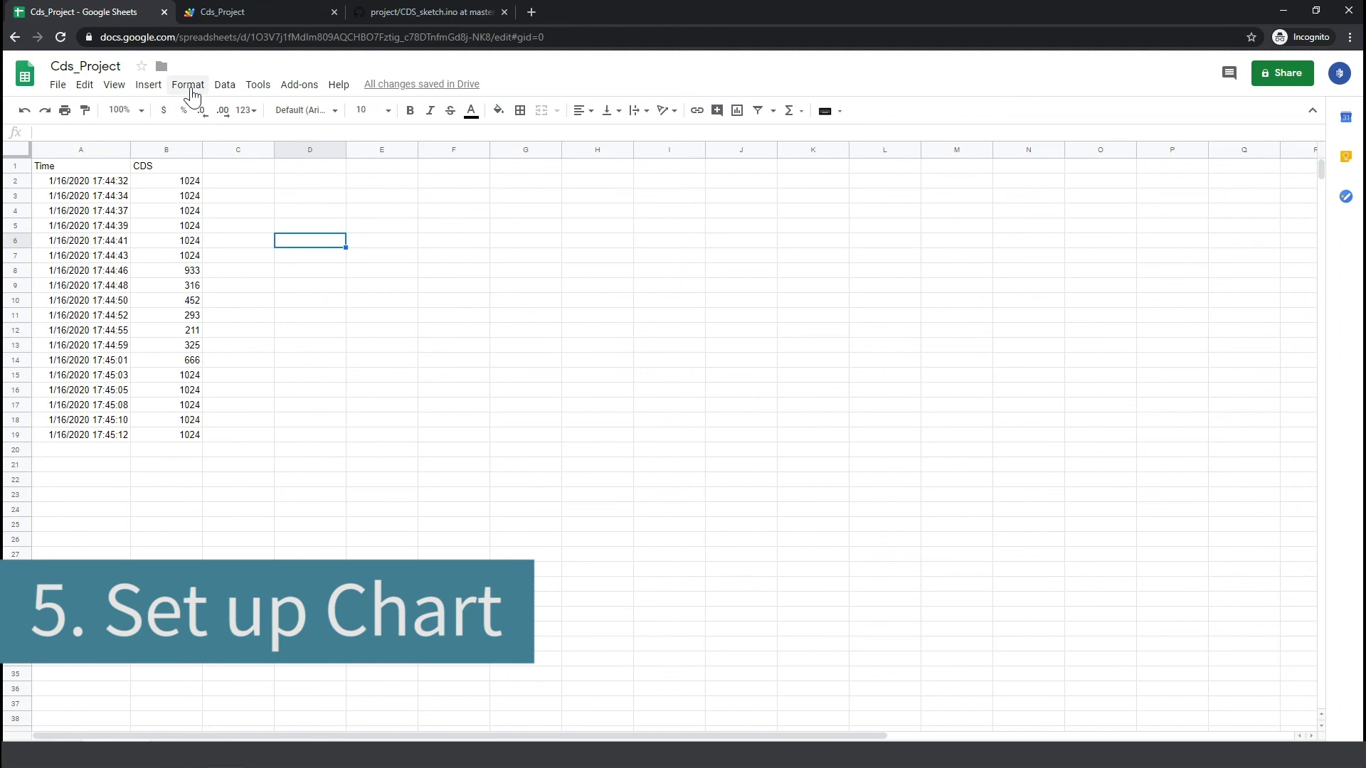
click(188, 84)
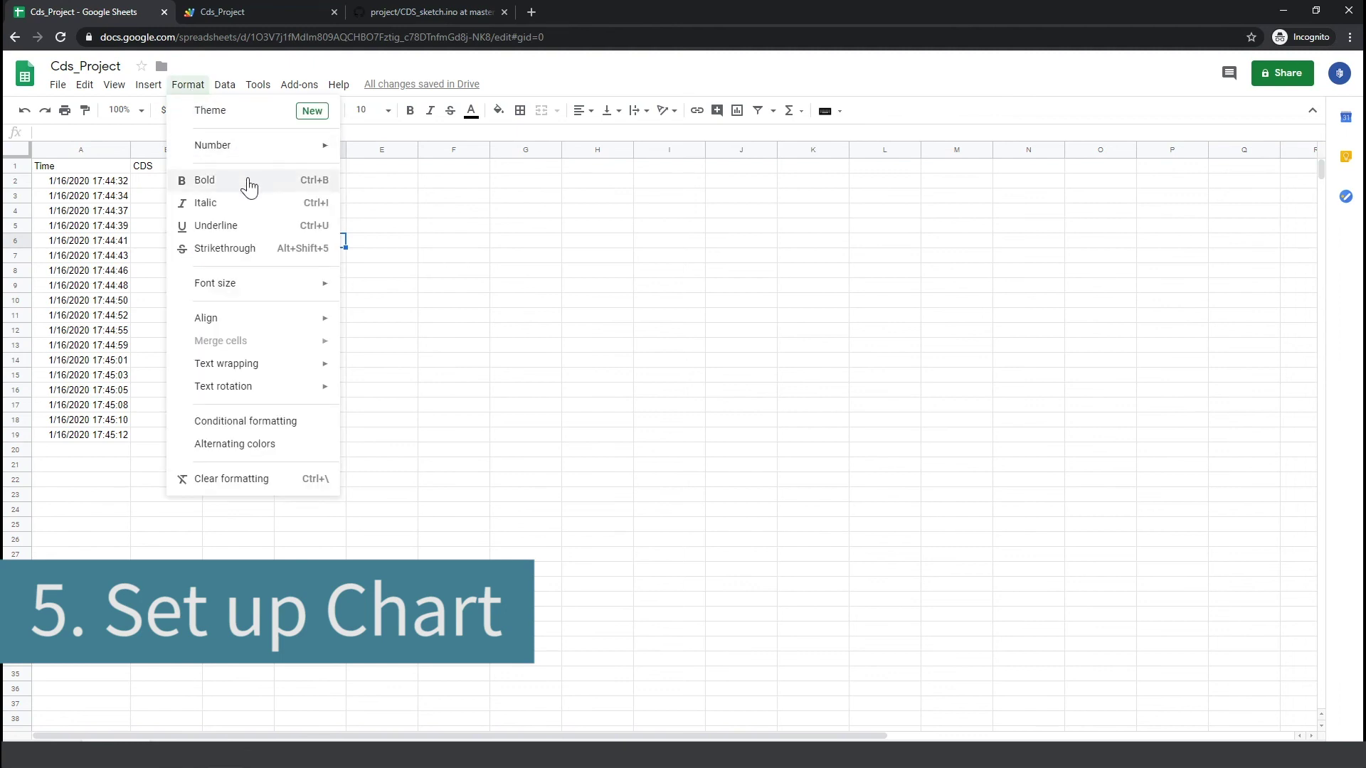
Step: Insert a new chart and make it a smooth line chart
click(148, 84)
click(148, 85)
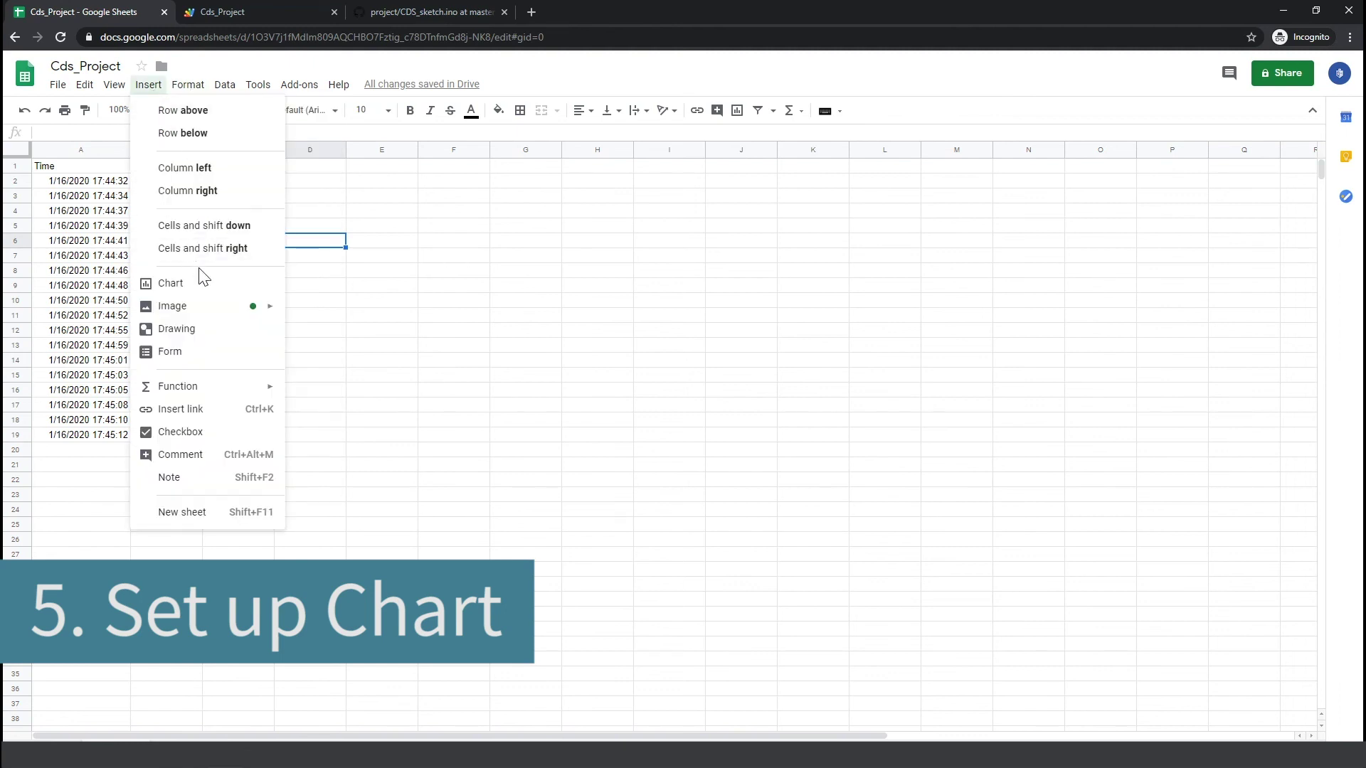
click(201, 286)
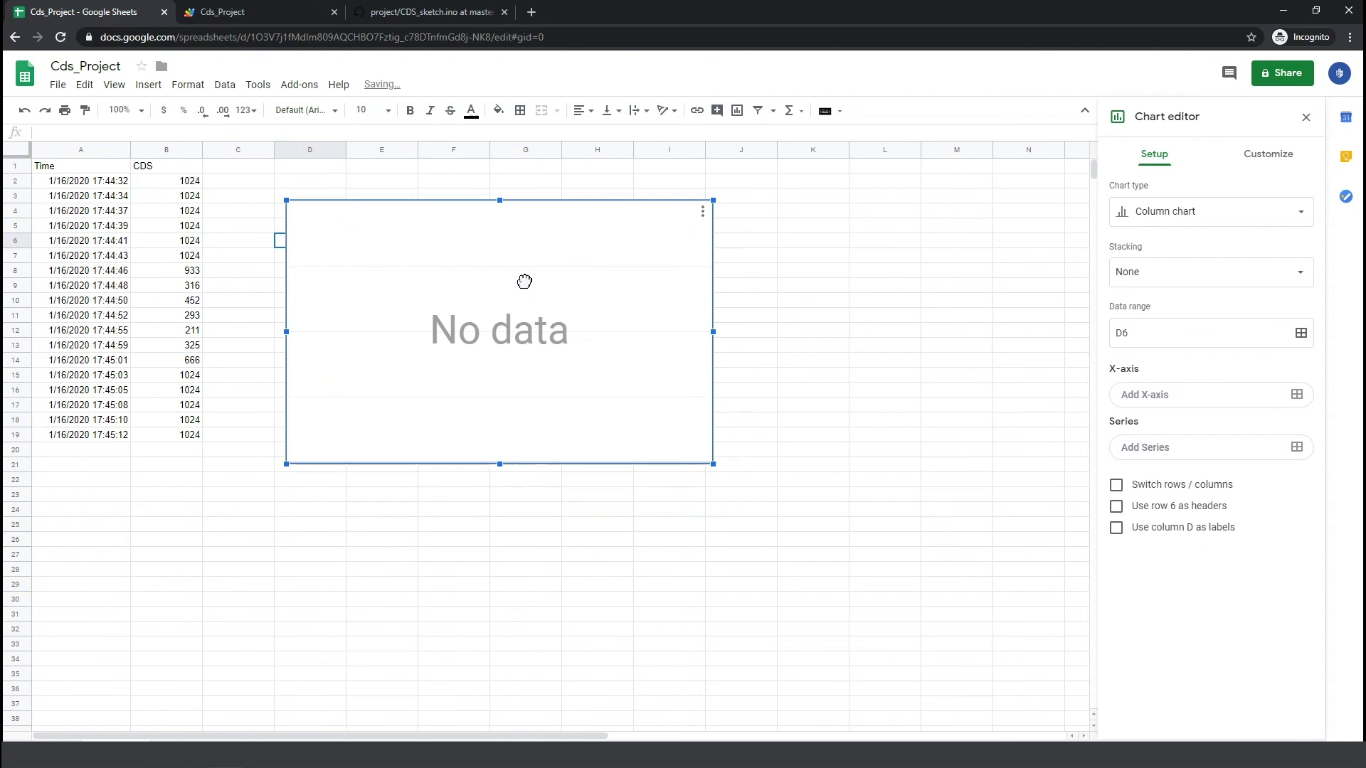
click(1219, 229)
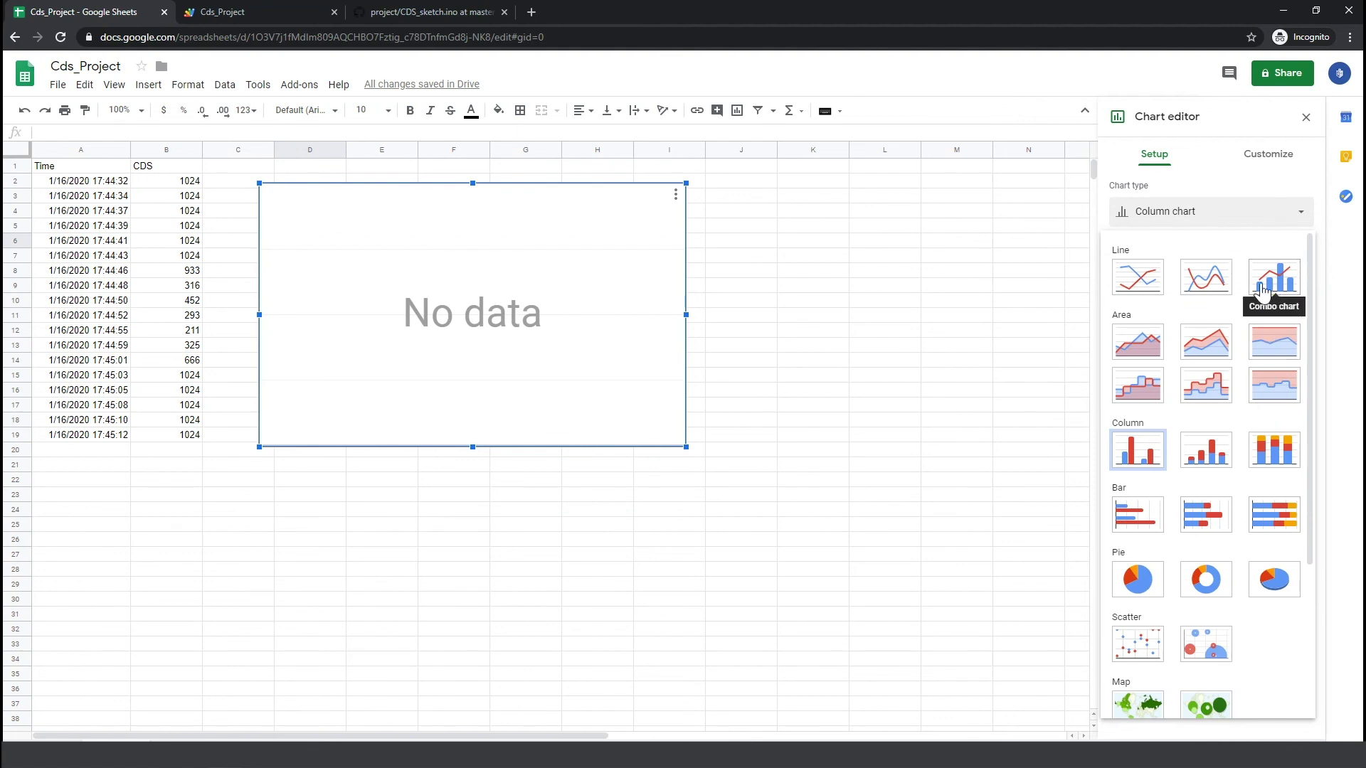
click(1203, 292)
Step: Replace the chart data range D6 with column B (B:B)
click(1300, 272)
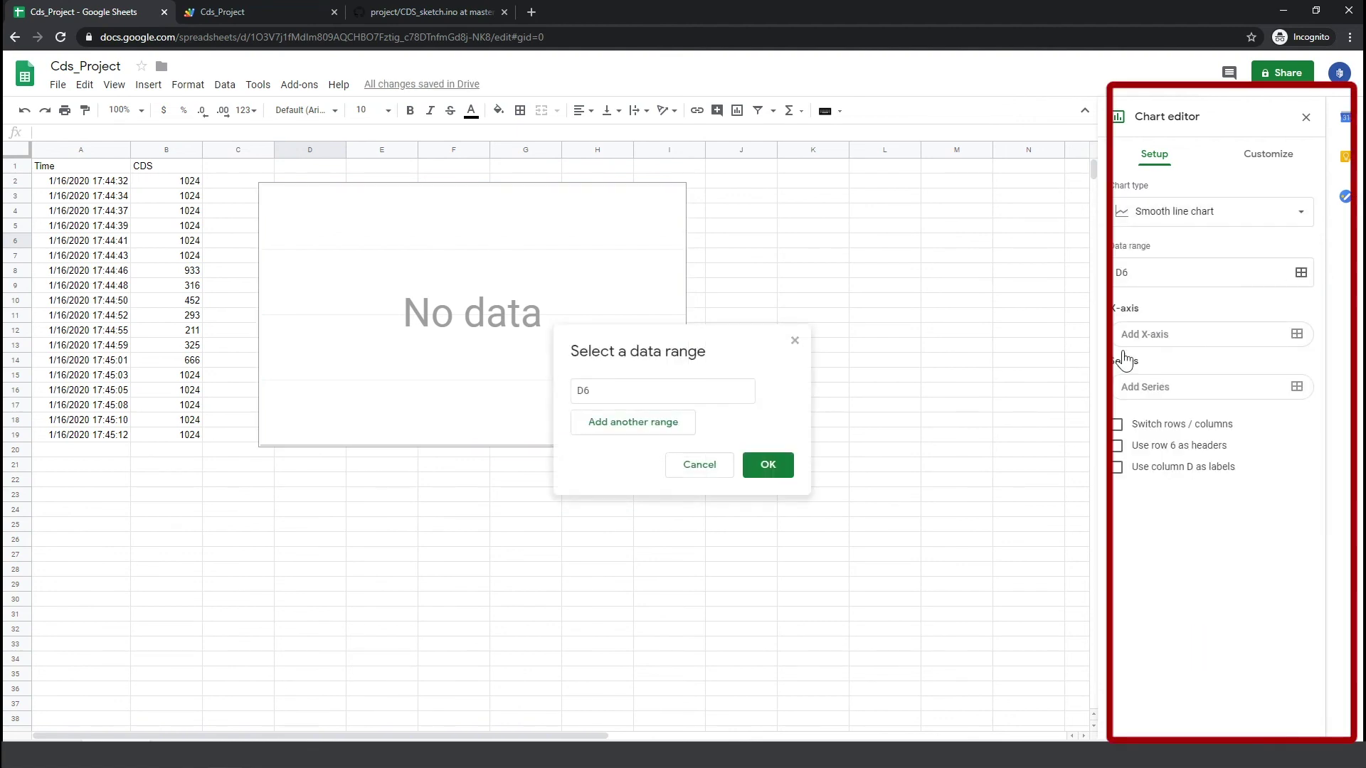
click(669, 392)
key(BackSpace)
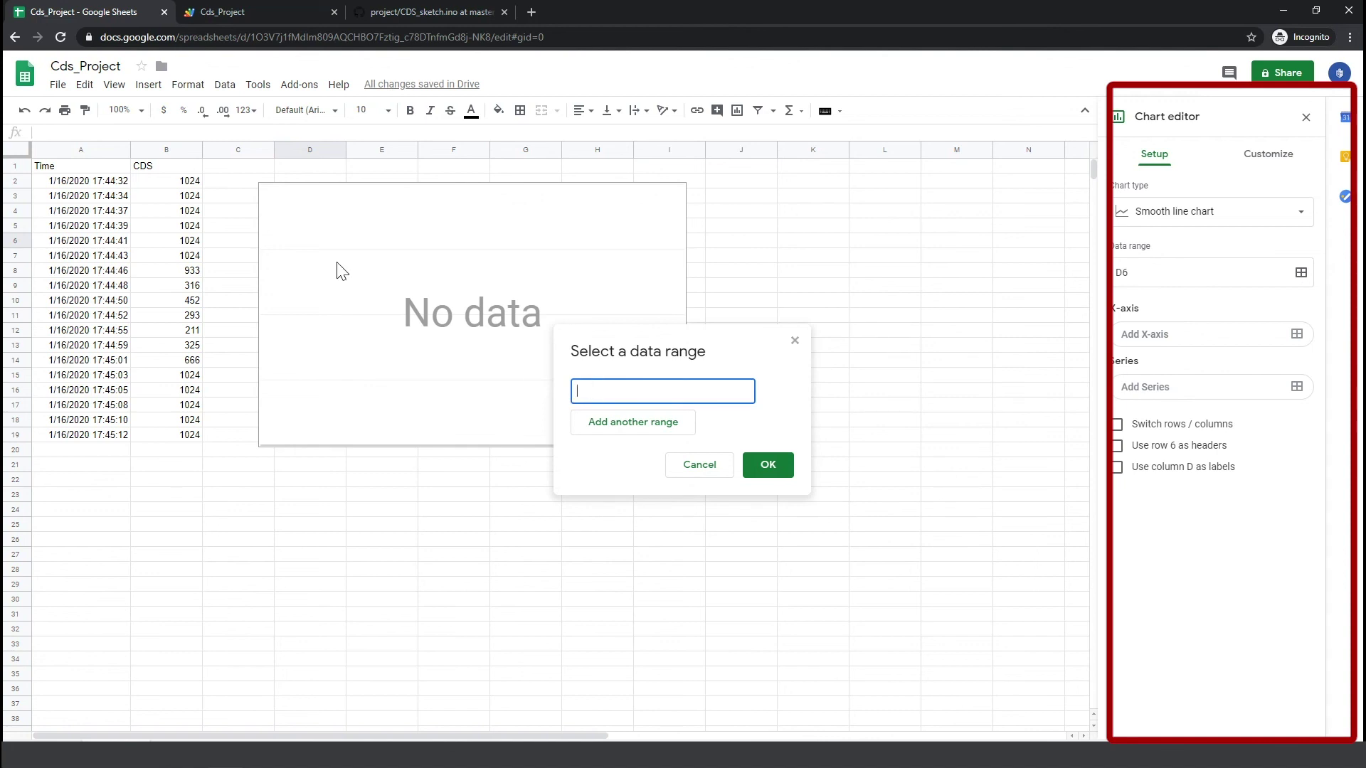
click(161, 150)
click(756, 466)
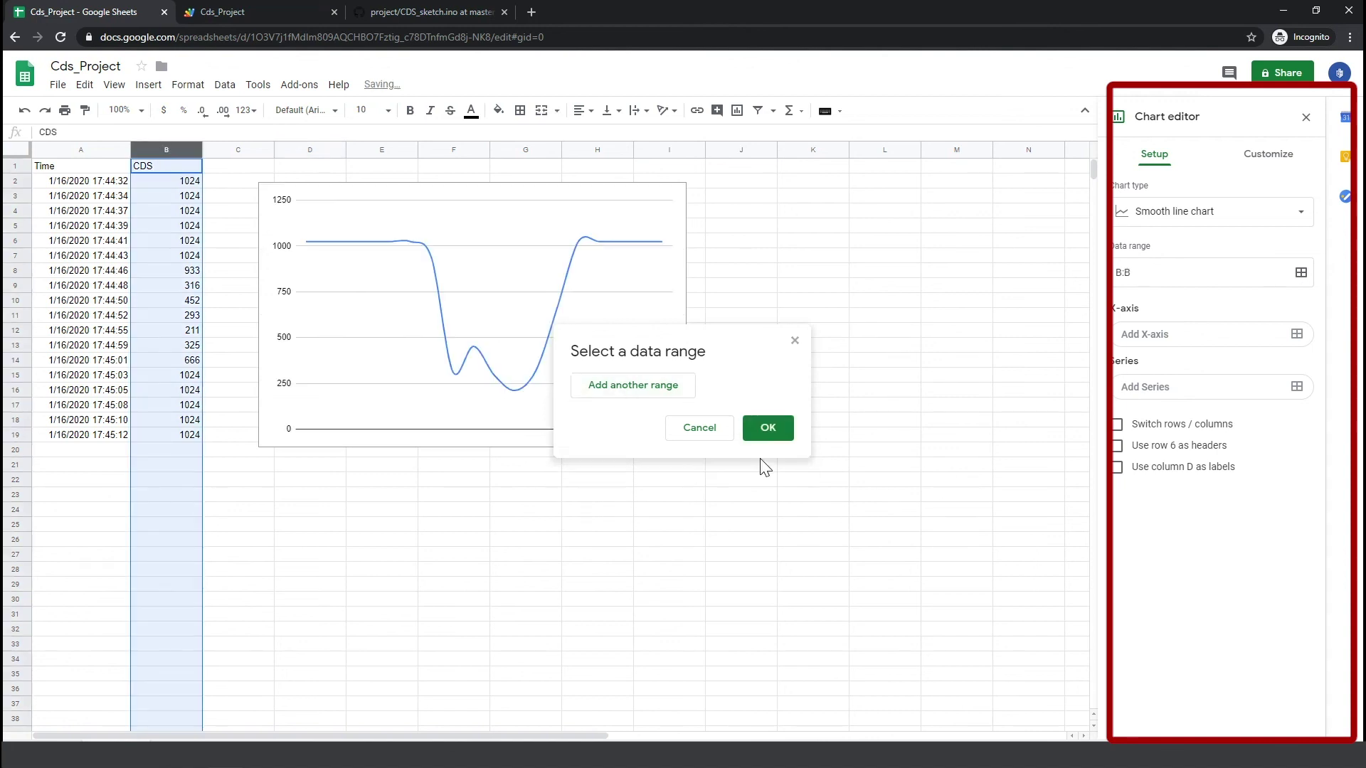
click(910, 437)
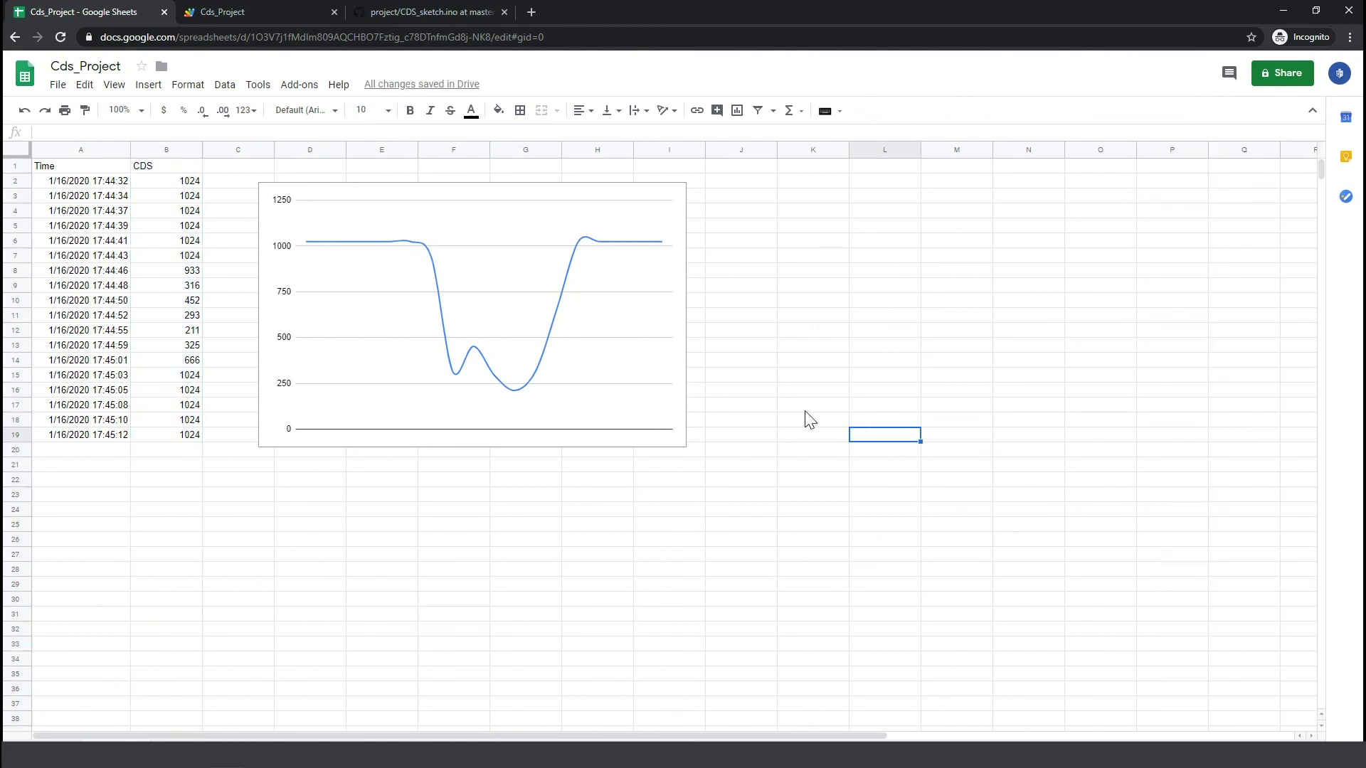